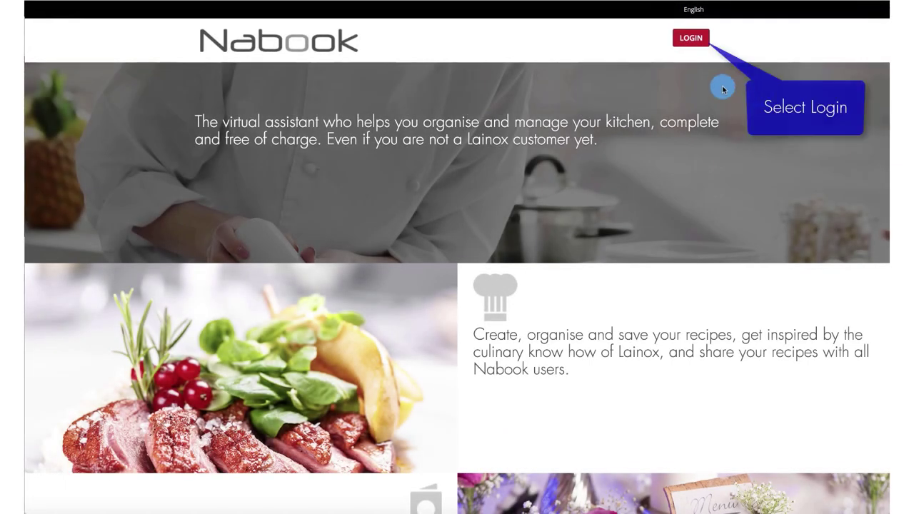
Log in to the Nabook account with the username and the account password.
click(695, 45)
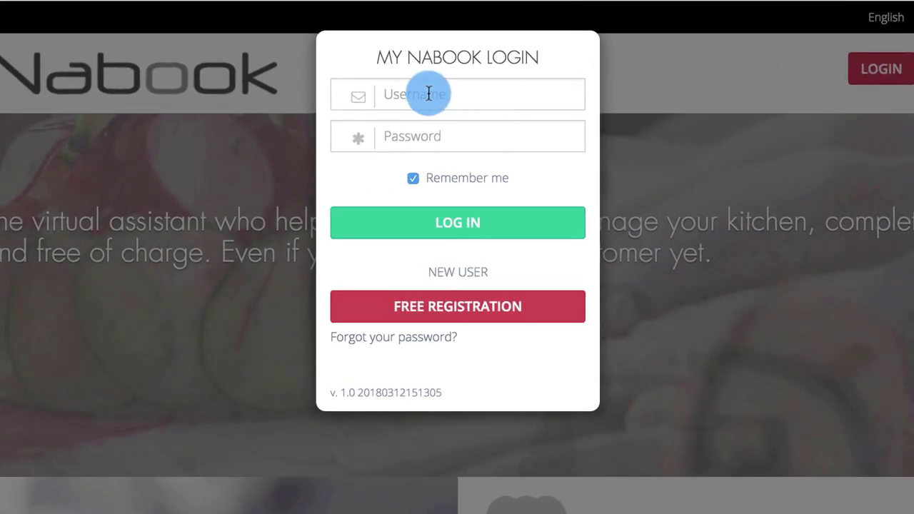
click(428, 94)
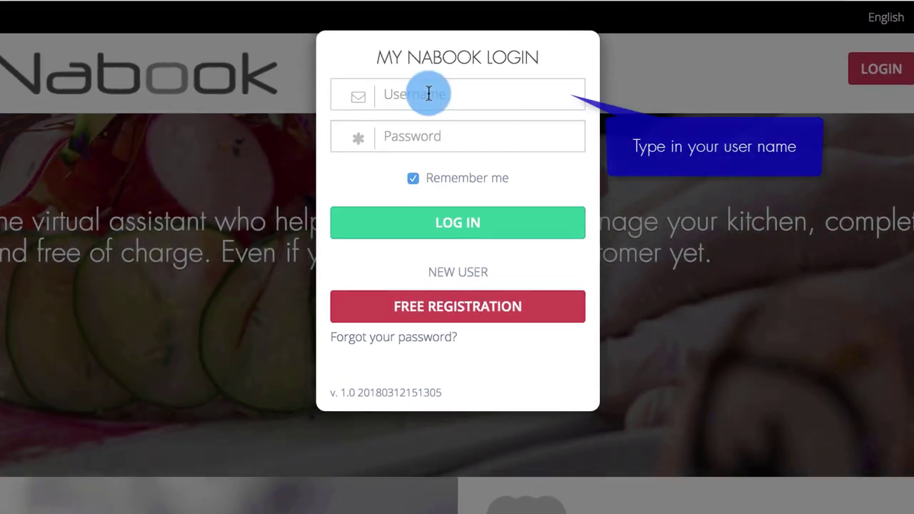
text(myusername)
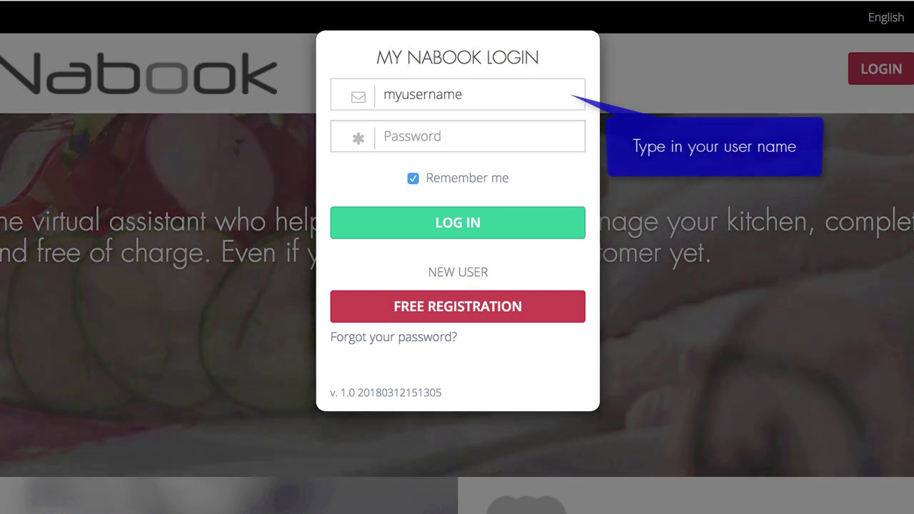
click(386, 136)
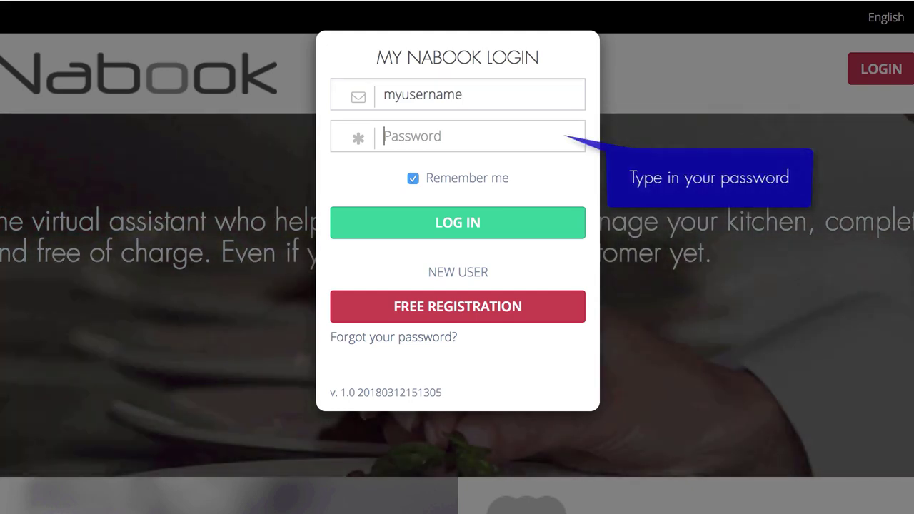
text(•••••••)
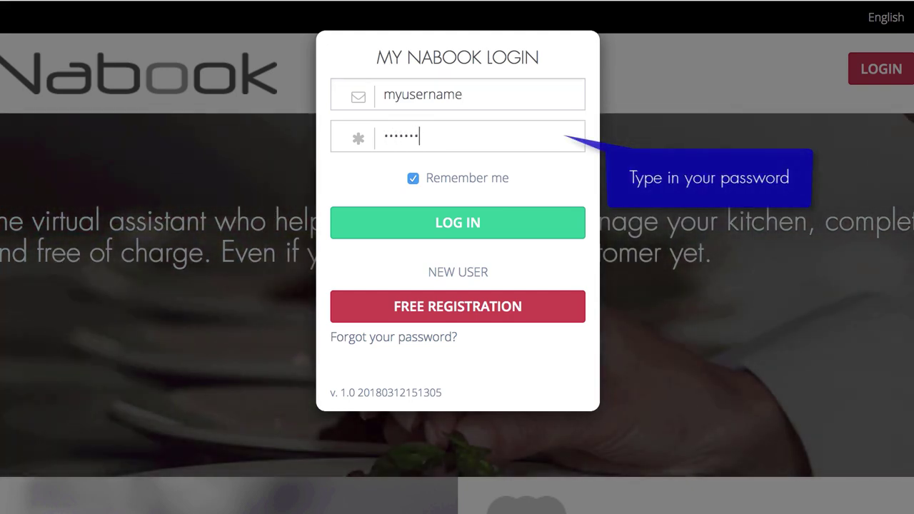
text(•)
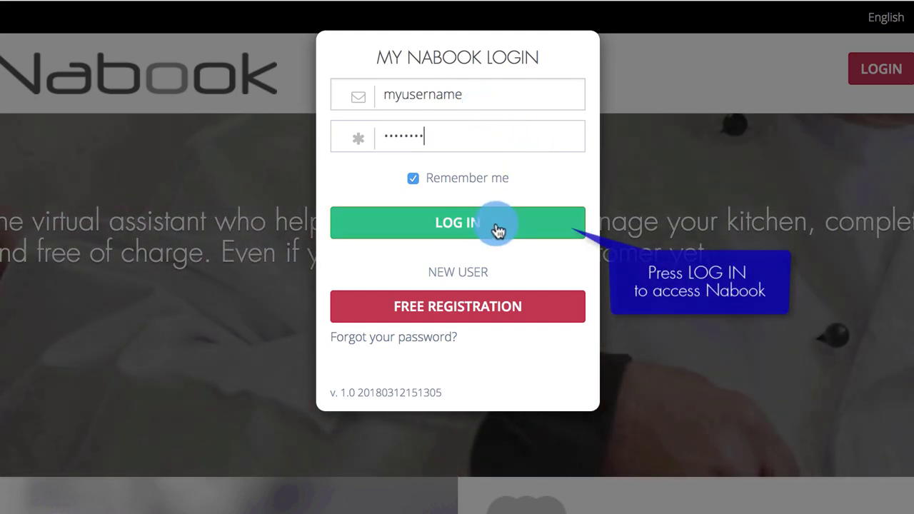
click(496, 232)
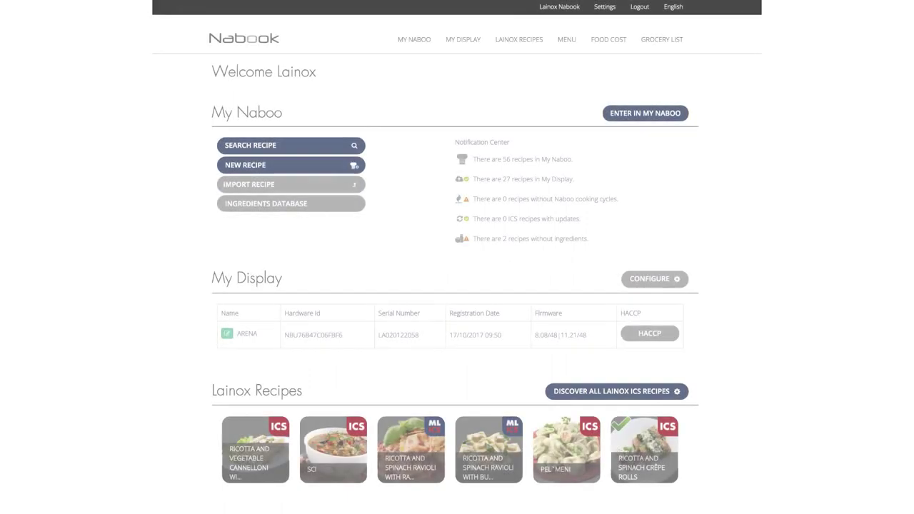
Set the currency exchange to Euro to 0,82 in the user preferences and save the settings.
click(607, 8)
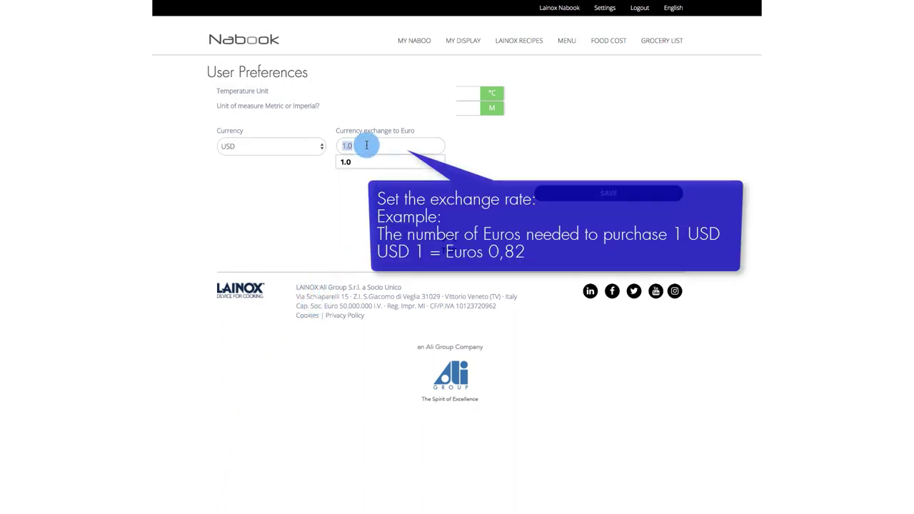
text(0,82)
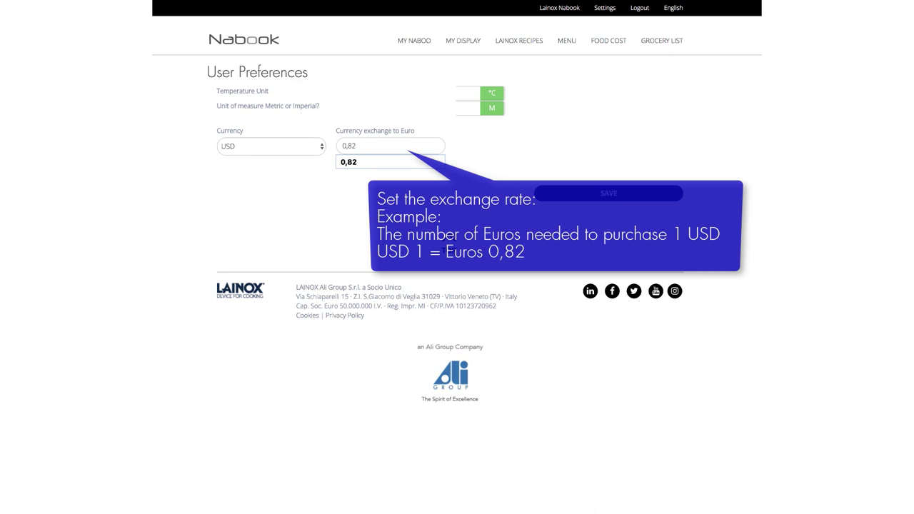
click(360, 161)
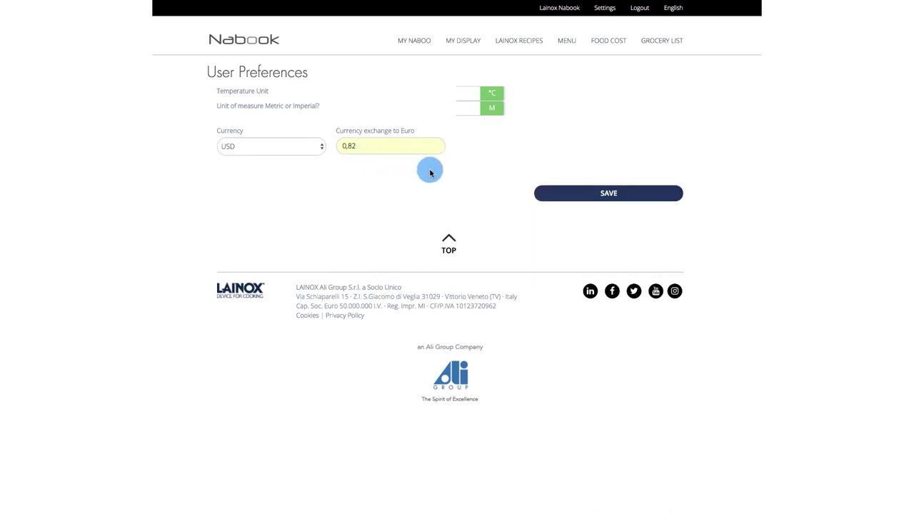
click(614, 196)
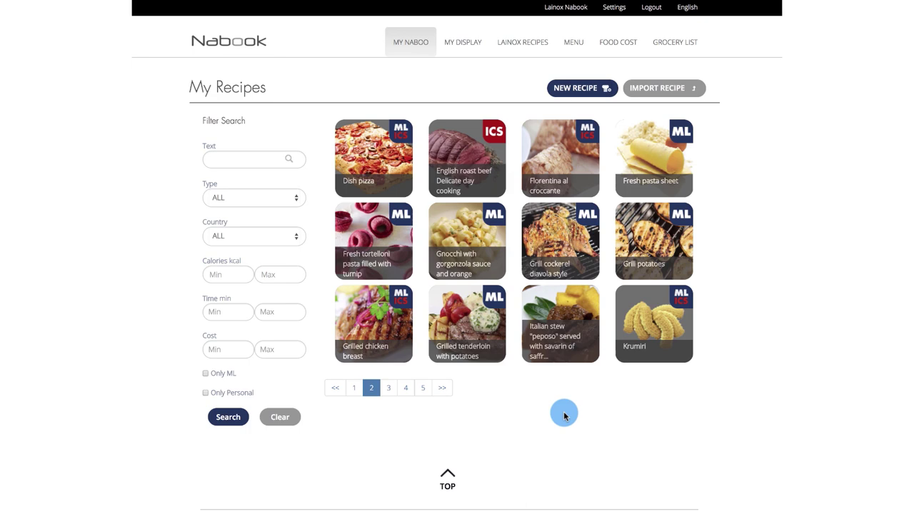
Show the full data of the Grilled tenderloin with potatoes recipe and review its information, ingredients, accessory and preparation steps.
click(473, 327)
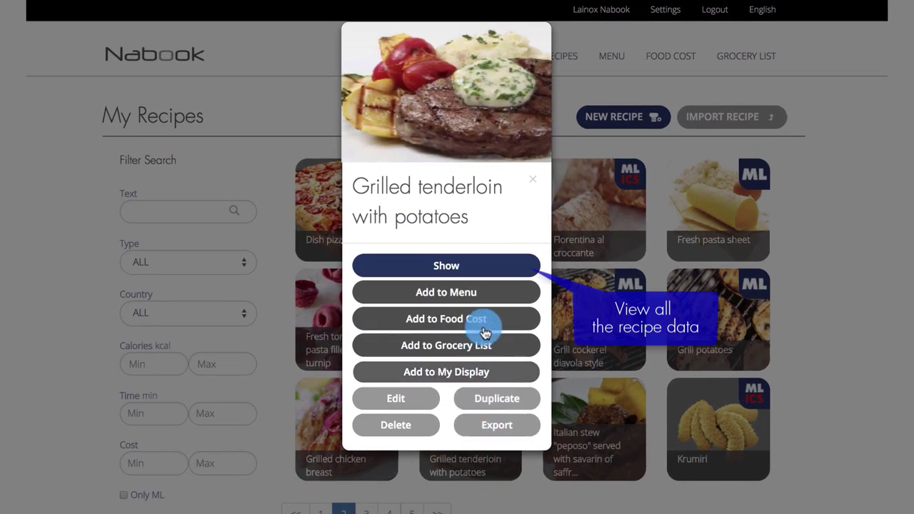
click(492, 269)
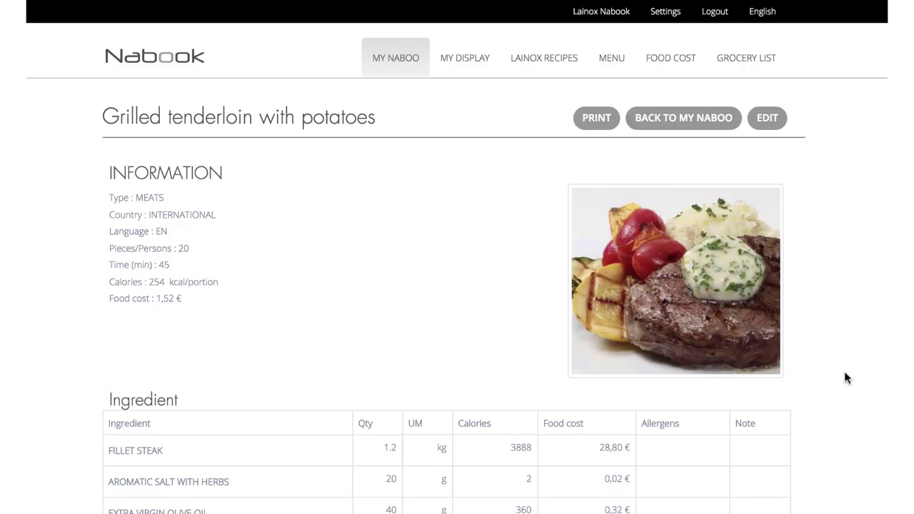
scroll(843, 369, down, 2)
scroll(844, 371, down, 10)
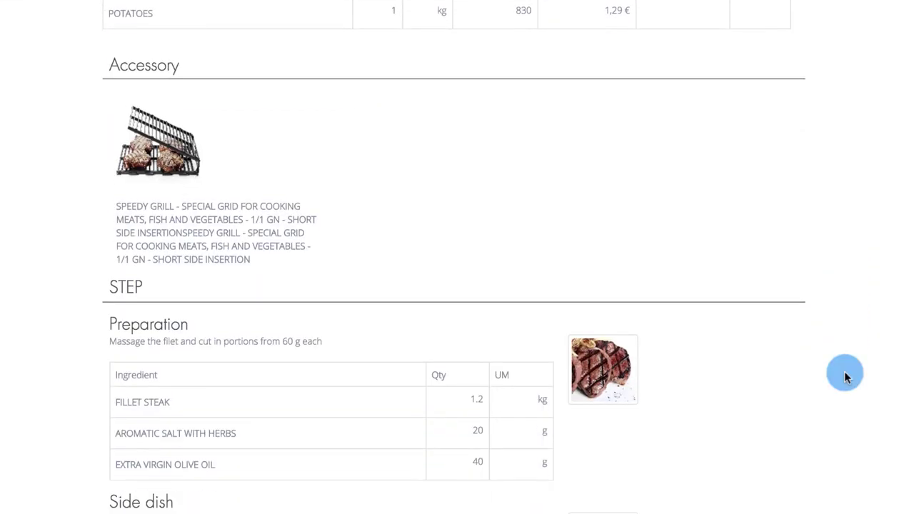
scroll(844, 371, down, 10)
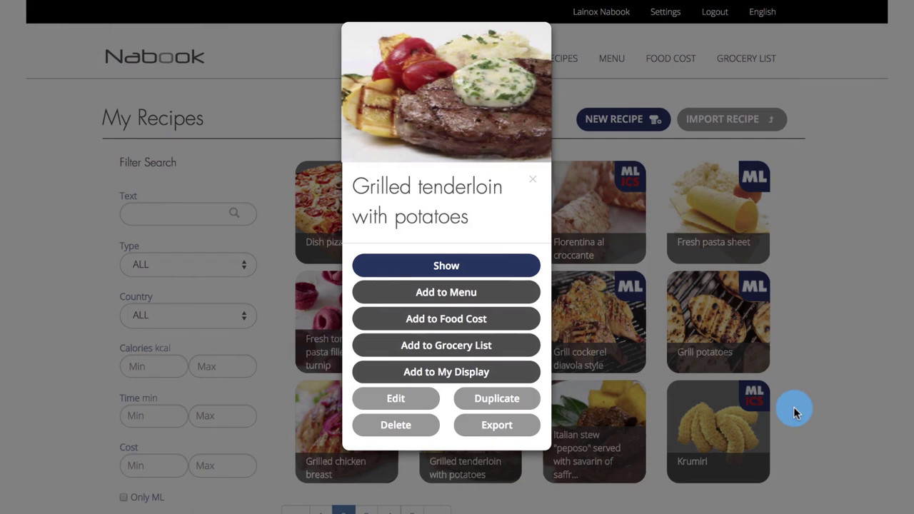
Add the Grilled tenderloin with potatoes recipe to a menu, the À LA CARTE food cost and a grocery list.
click(504, 294)
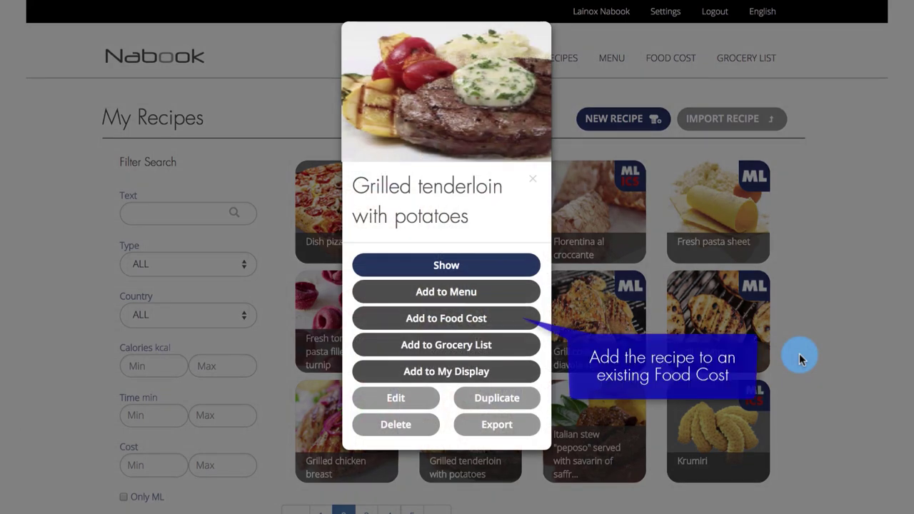
click(500, 324)
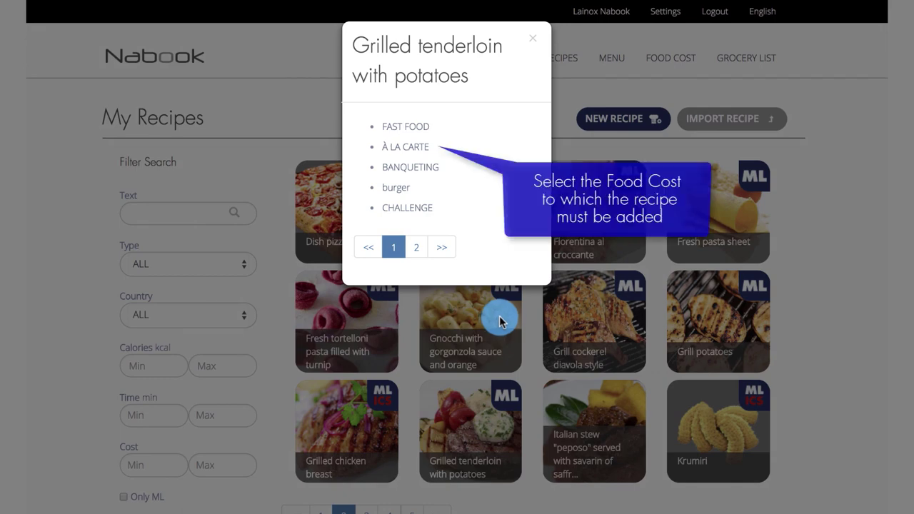
click(425, 156)
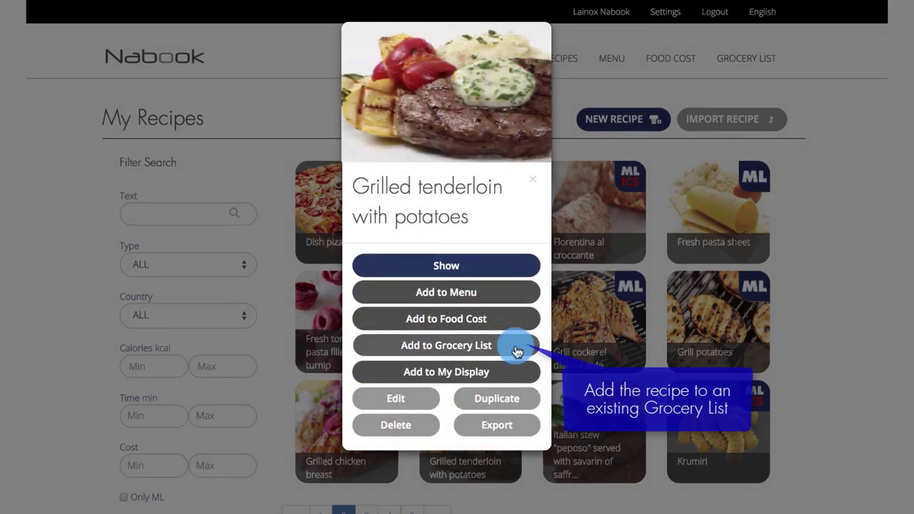
click(517, 349)
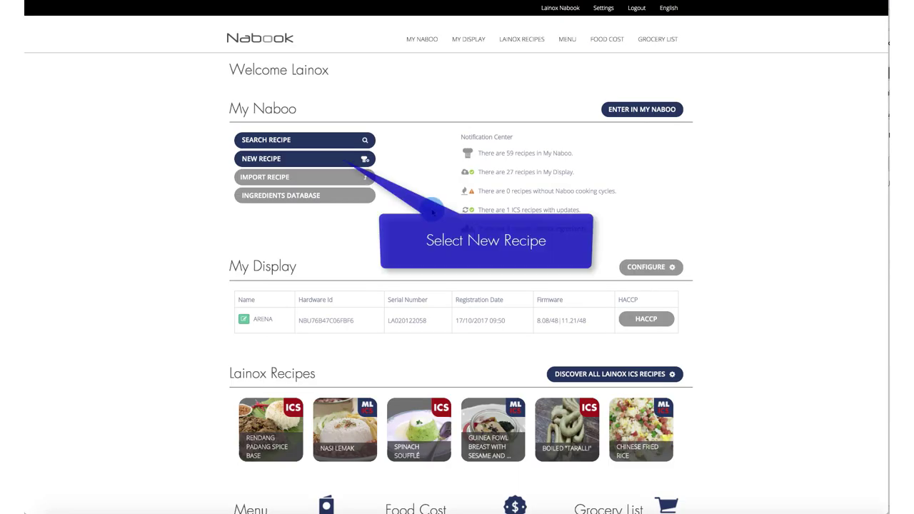
Create a new multilevel recipe named "Grilled tenderloin with potatoes".
click(340, 160)
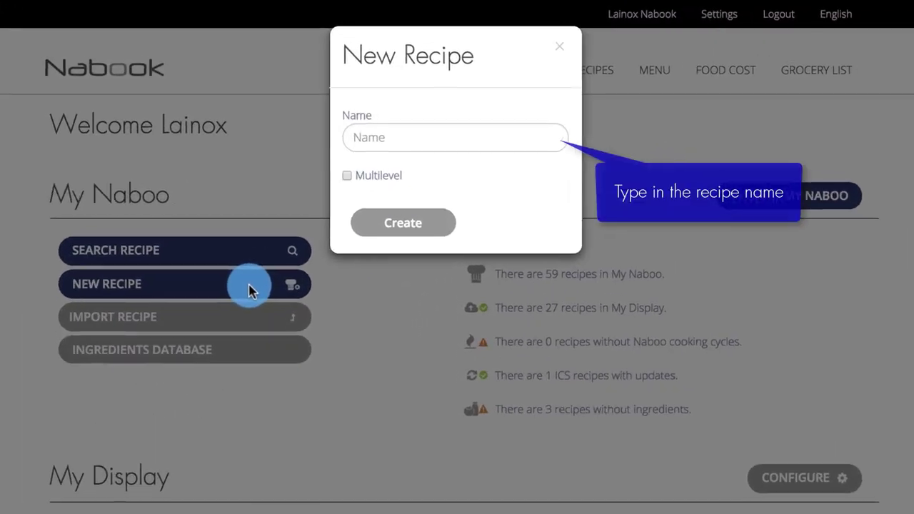
click(394, 137)
text(Grilled tenderloin )
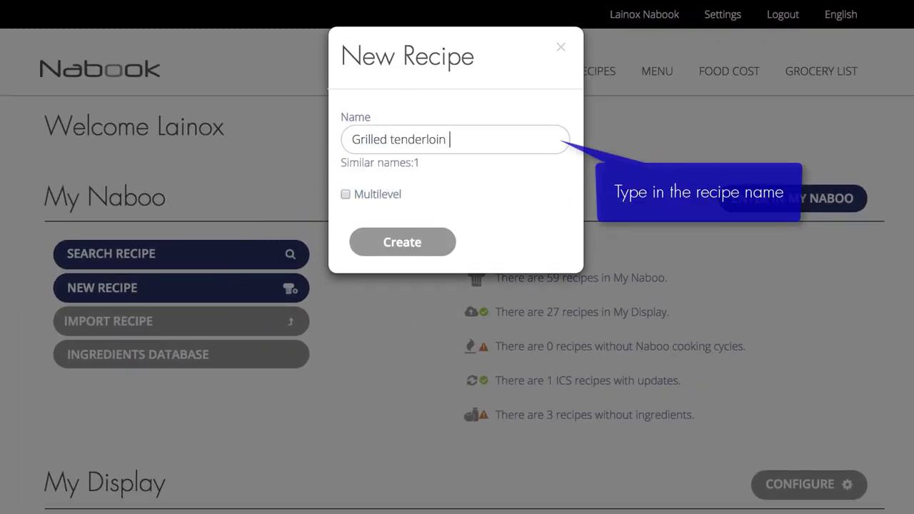
text(with potatoes)
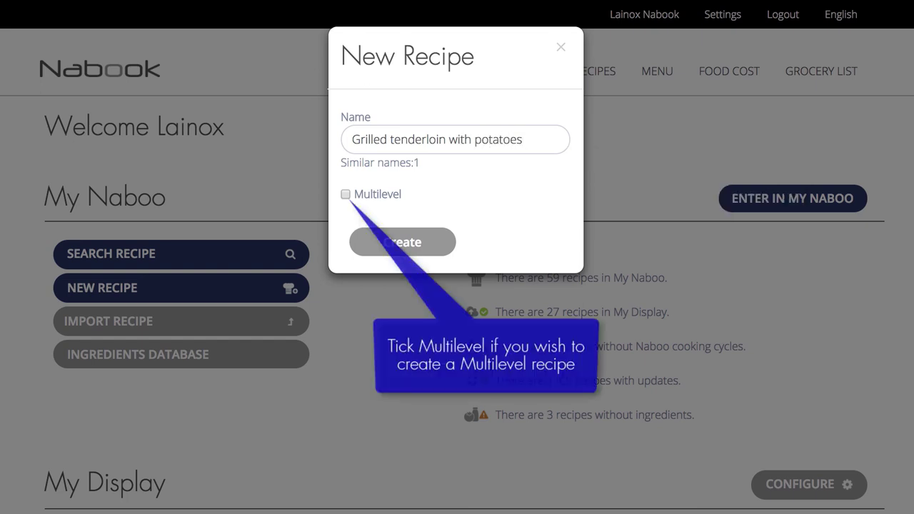
click(346, 196)
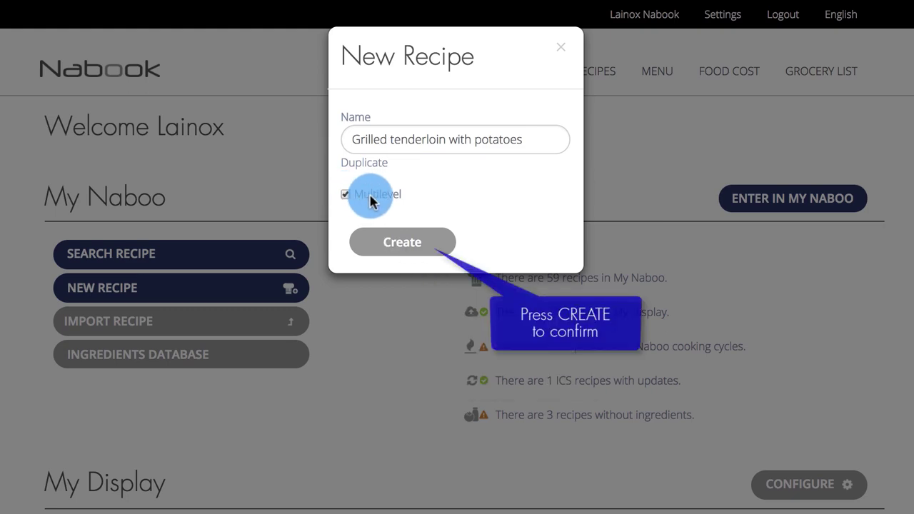
click(413, 244)
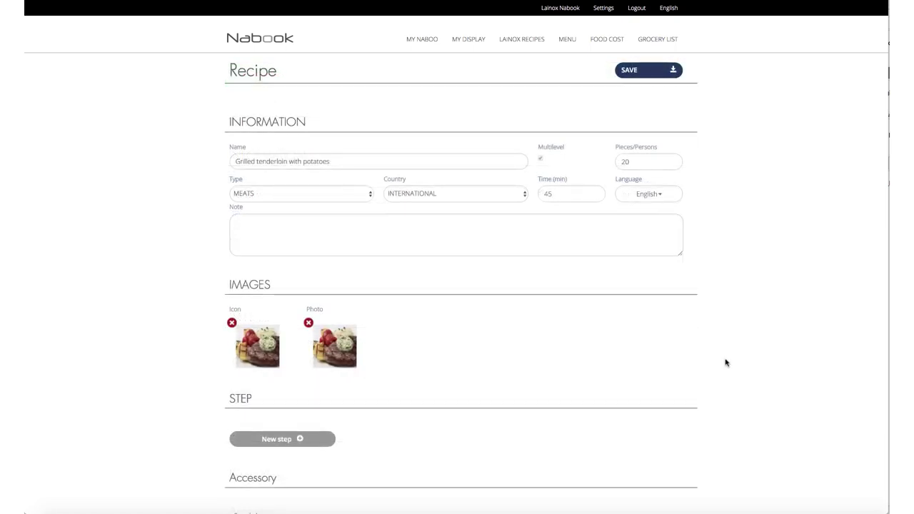
Add a new step named "Preparation" to the recipe.
scroll(725, 362, down, 5)
scroll(725, 363, down, 2)
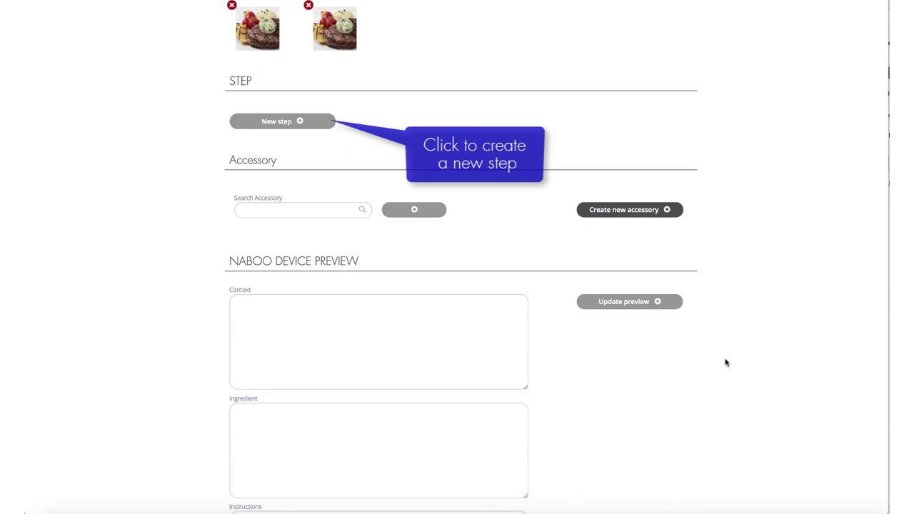
click(282, 122)
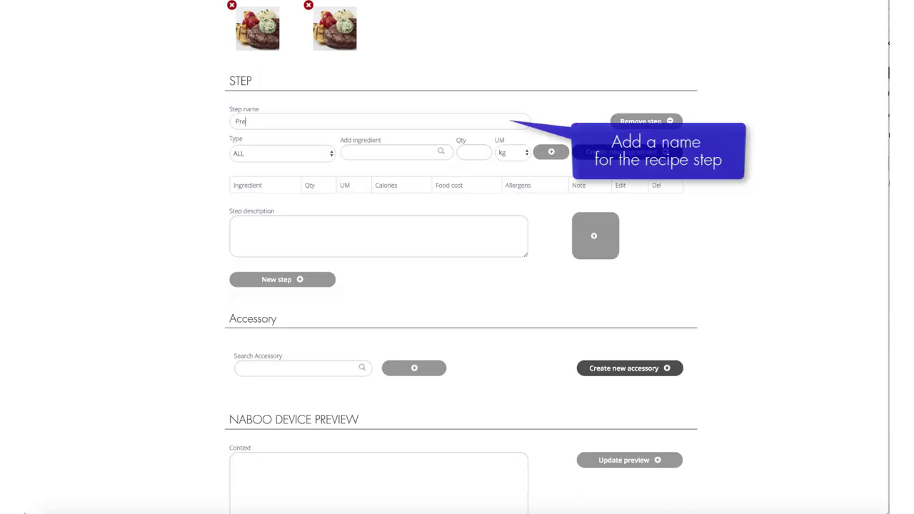
Add 1,2 kg of Fillet steak as an ingredient of the Preparation step.
click(393, 155)
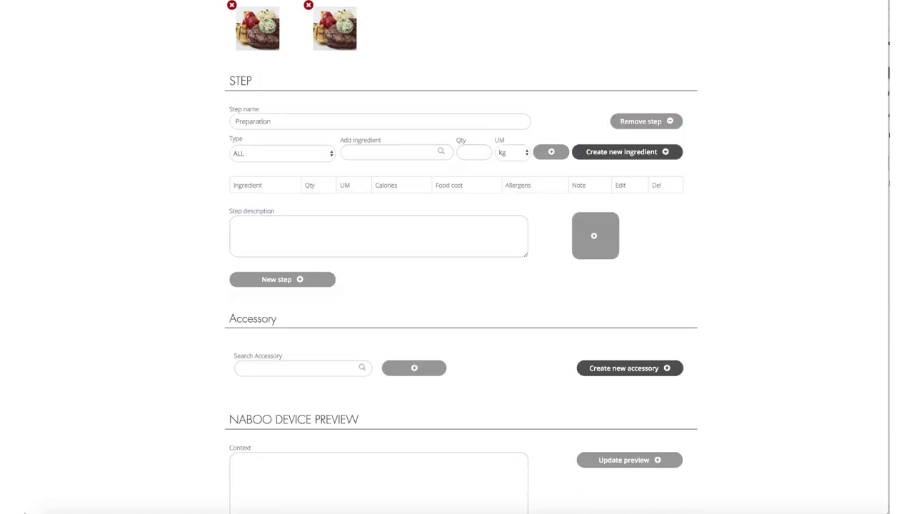
text(fillet)
click(386, 222)
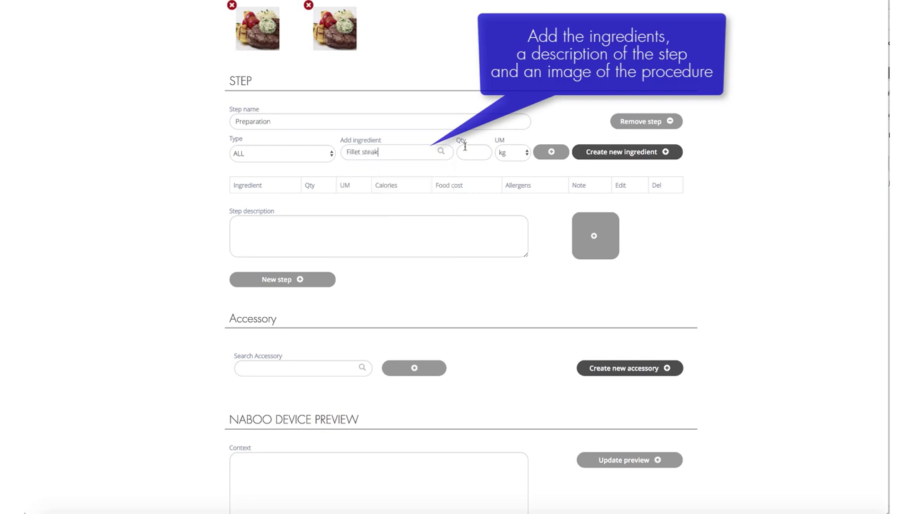
click(472, 151)
text(1,2)
click(513, 152)
click(506, 153)
click(551, 152)
Add 20 g of Aromatic salt with herbs as an ingredient of the Preparation step.
text(aromatic)
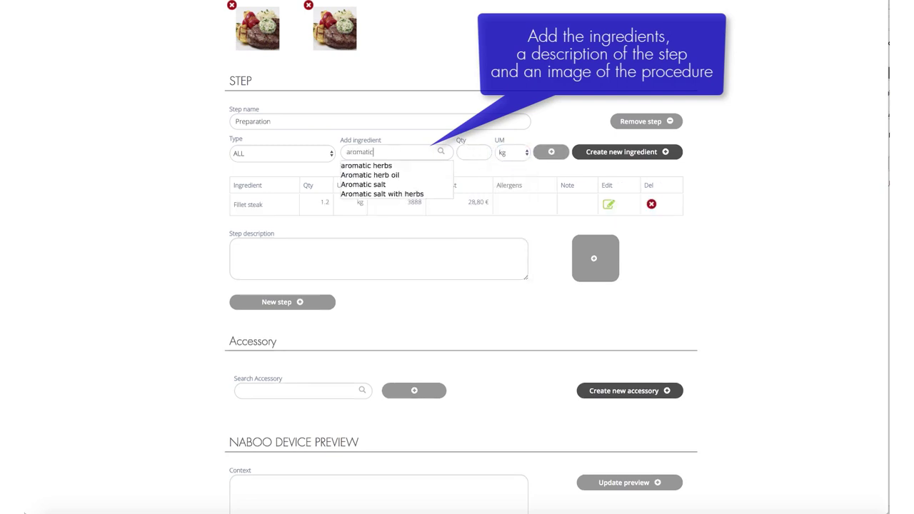
click(382, 195)
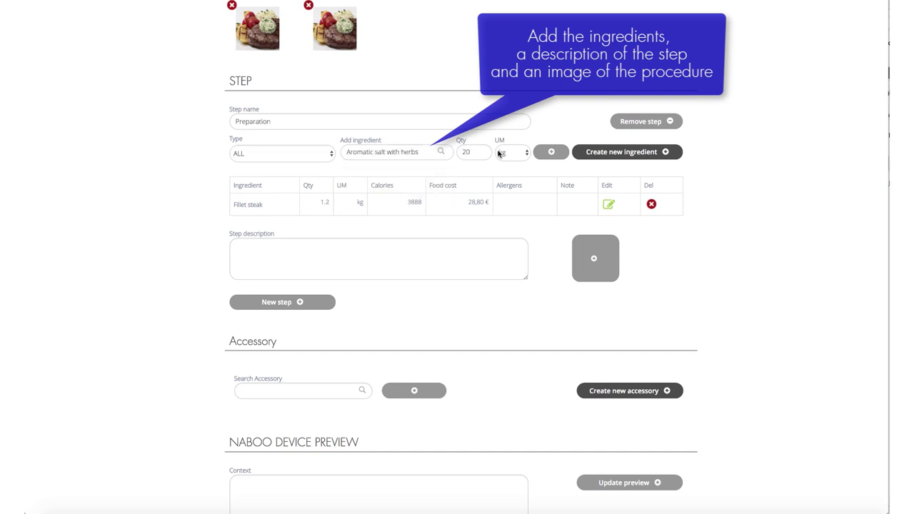
click(499, 153)
click(496, 163)
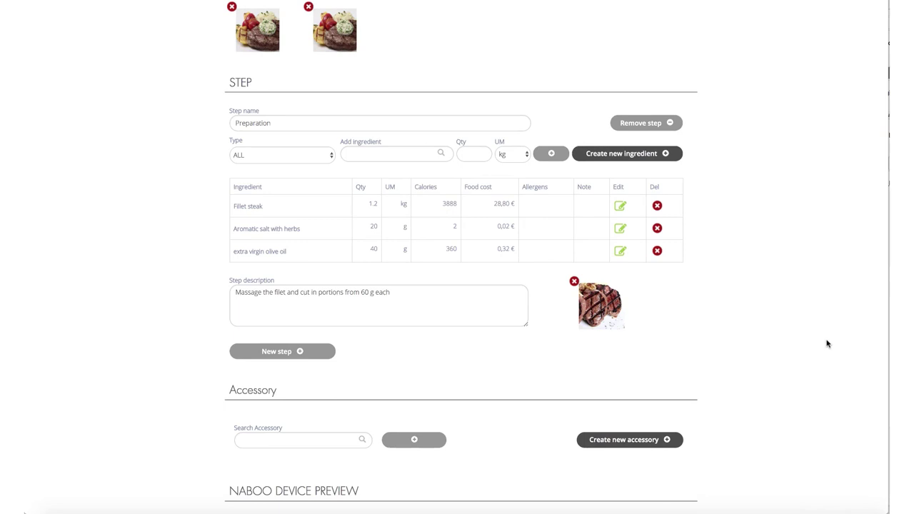
Add the Speedy Grill 1/1 GN short side insertion grid as an accessory of the recipe.
scroll(826, 344, down, 5)
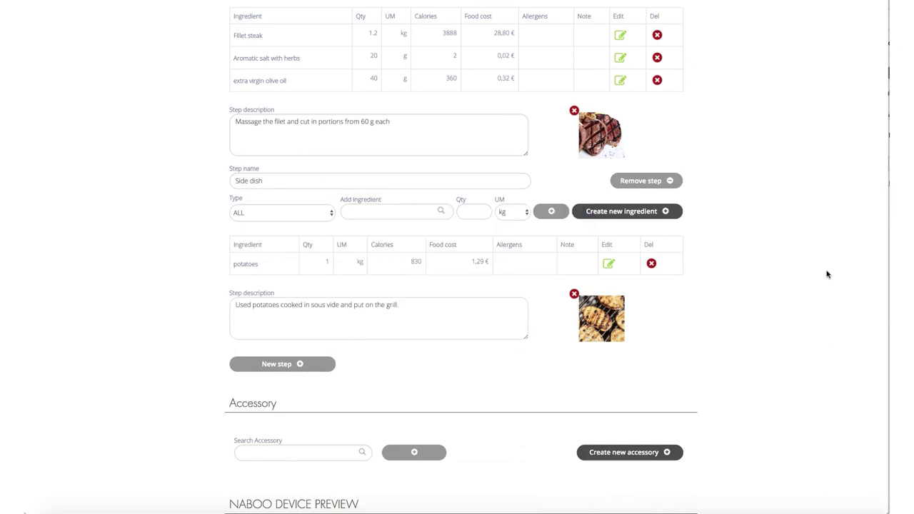
scroll(827, 275, down, 6)
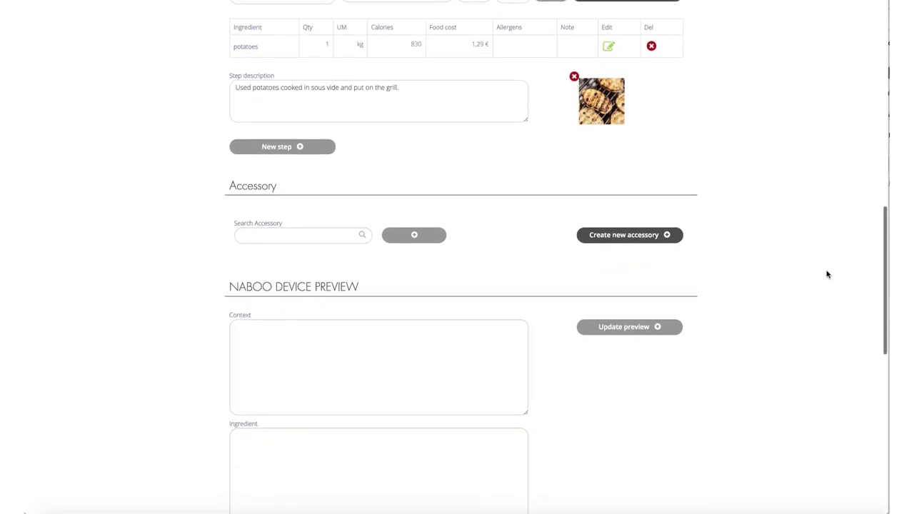
click(330, 221)
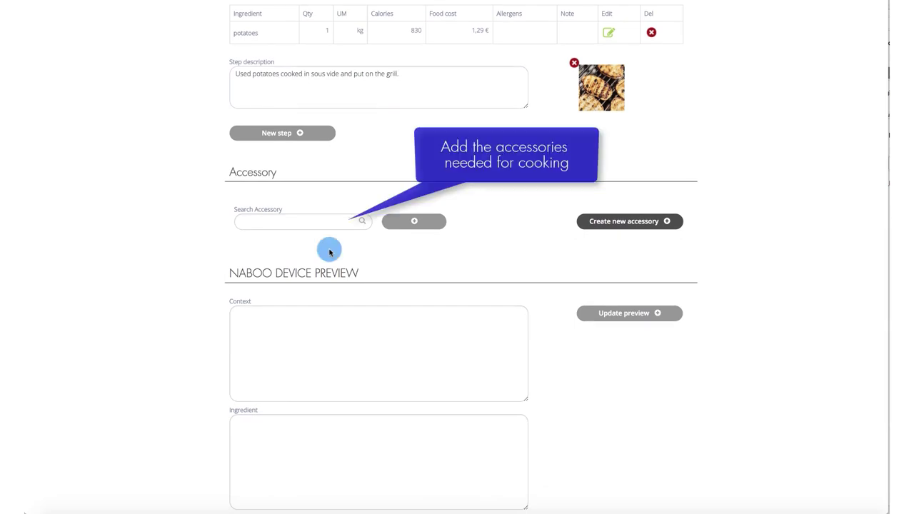
click(255, 221)
text(spee)
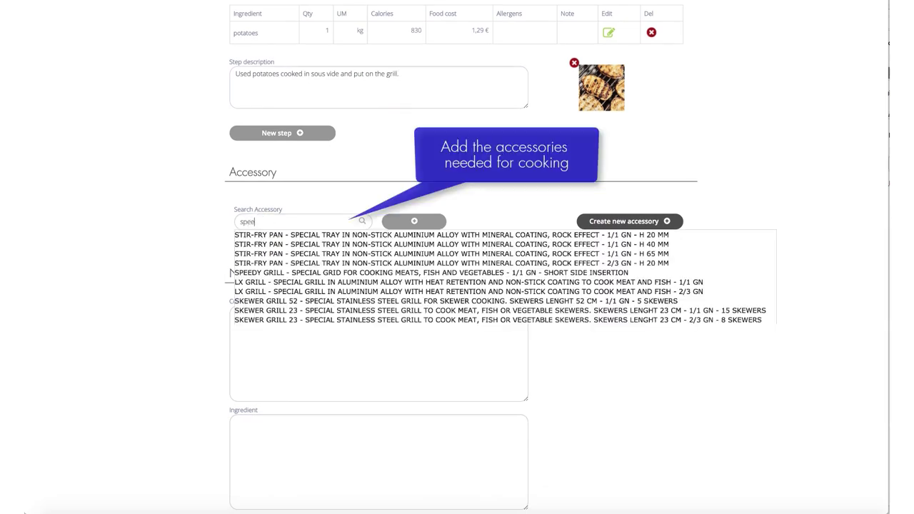
text(d)
click(297, 239)
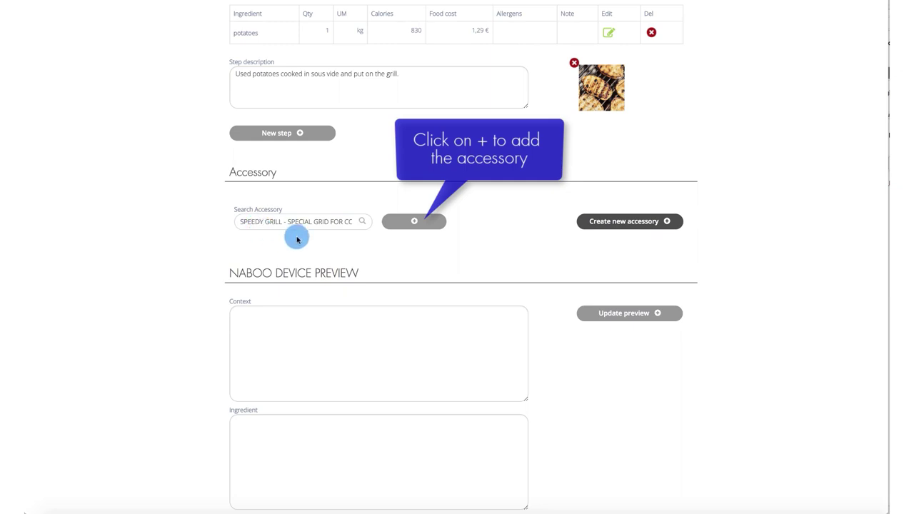
click(414, 223)
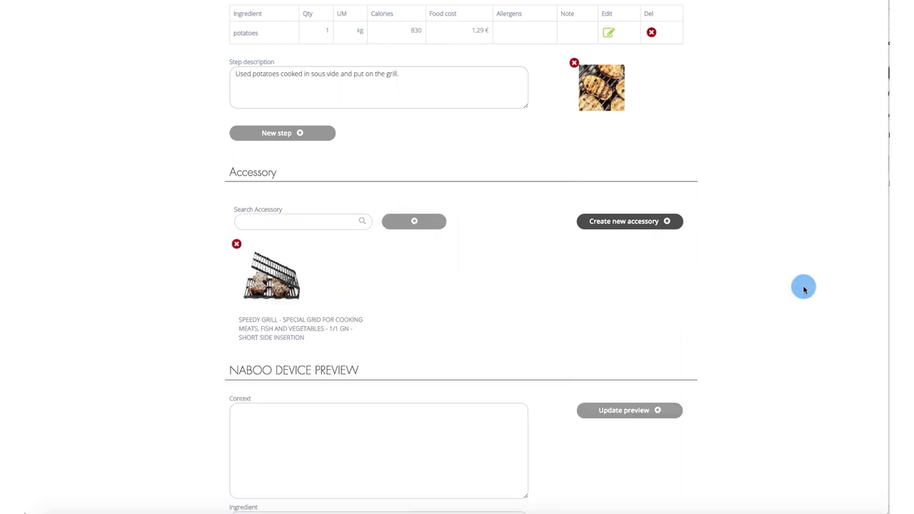
Enter the beef tenderloin background text as the device preview's context and update the preview.
scroll(804, 288, down, 5)
click(378, 100)
text(A b)
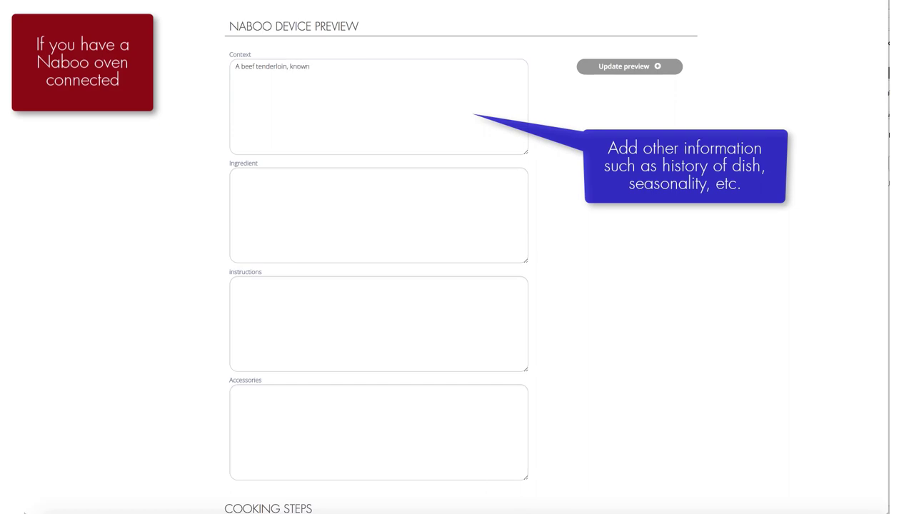
text(eef tenderloin, known)
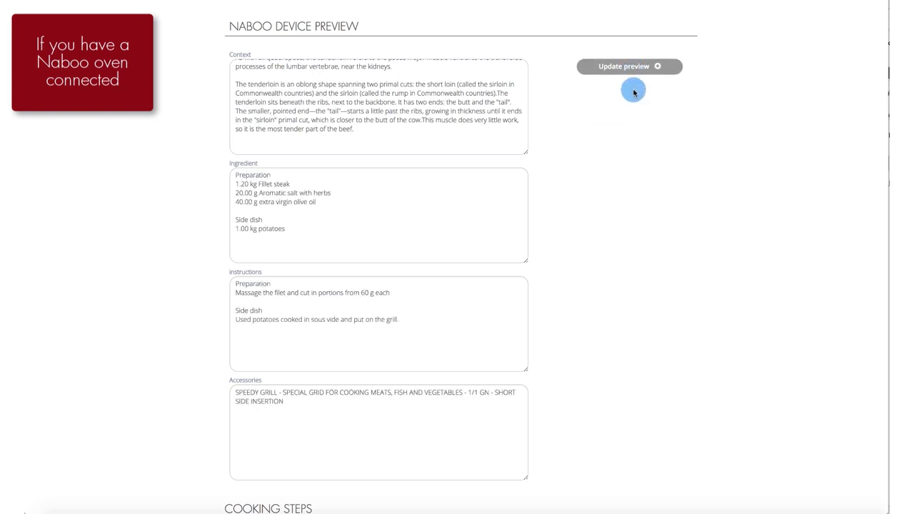
Add a convection cooking cycle to the recipe with 230 °C, 4 minutes and 10% Autoclima, and save the cycle.
scroll(678, 140, down, 1)
scroll(180, 337, down, 4)
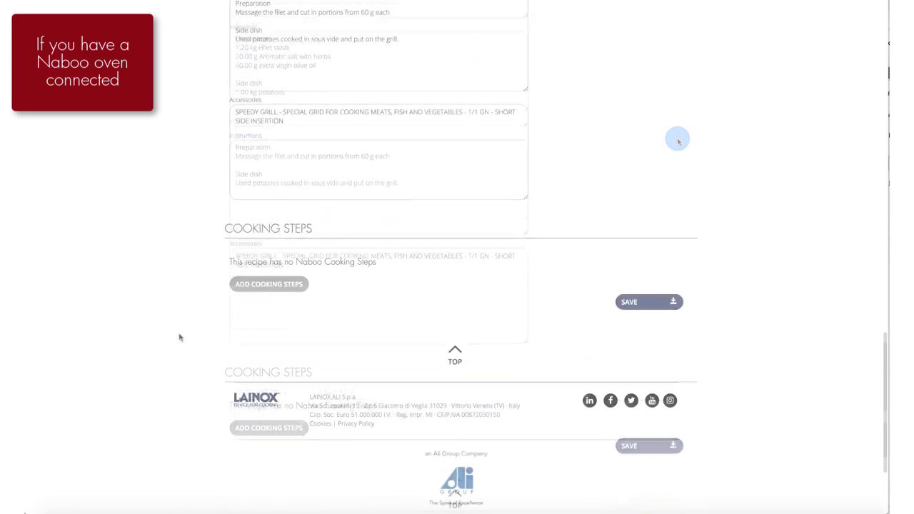
click(267, 284)
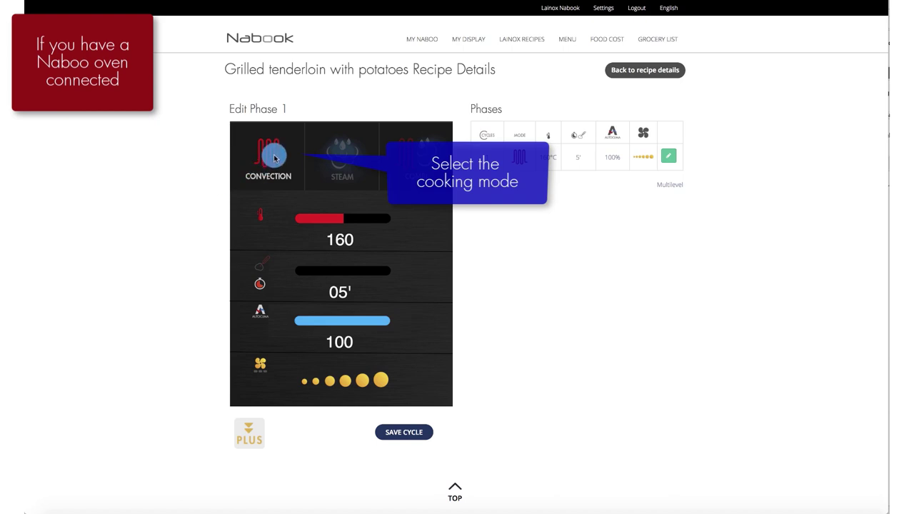
drag(340, 219, 378, 223)
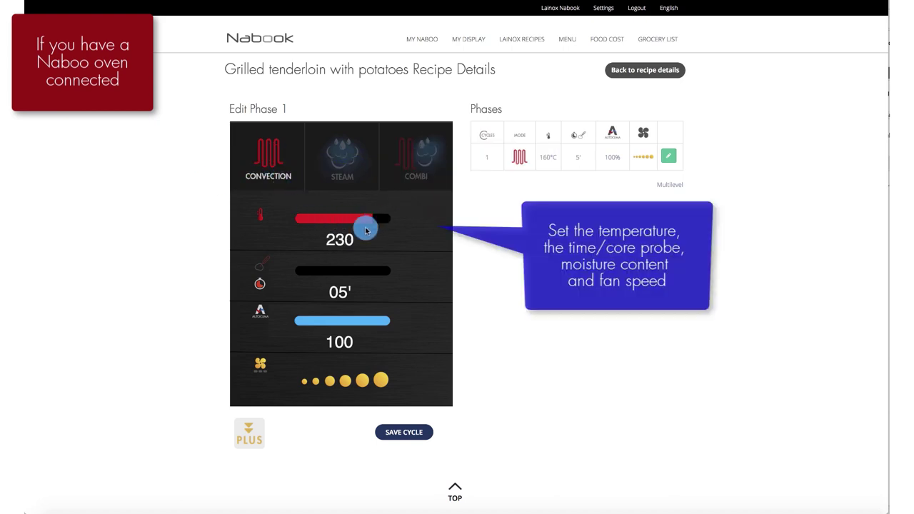
drag(373, 321, 266, 323)
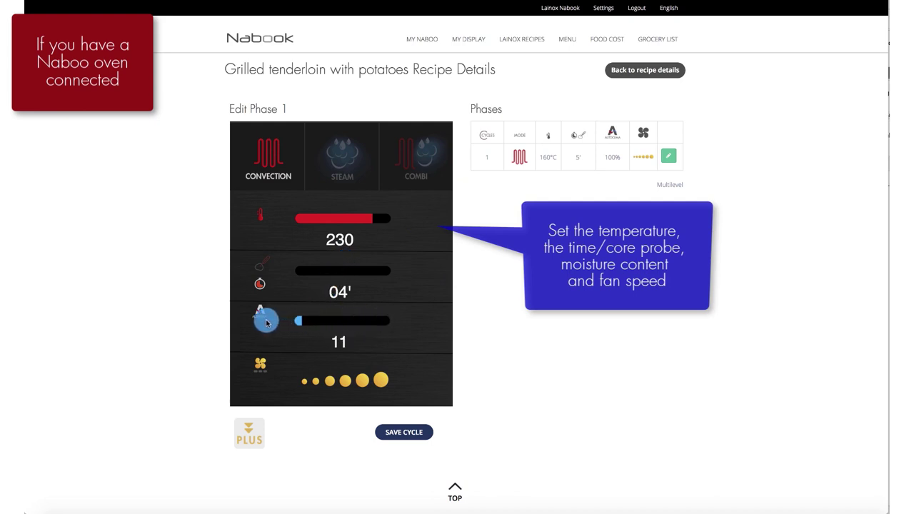
click(405, 433)
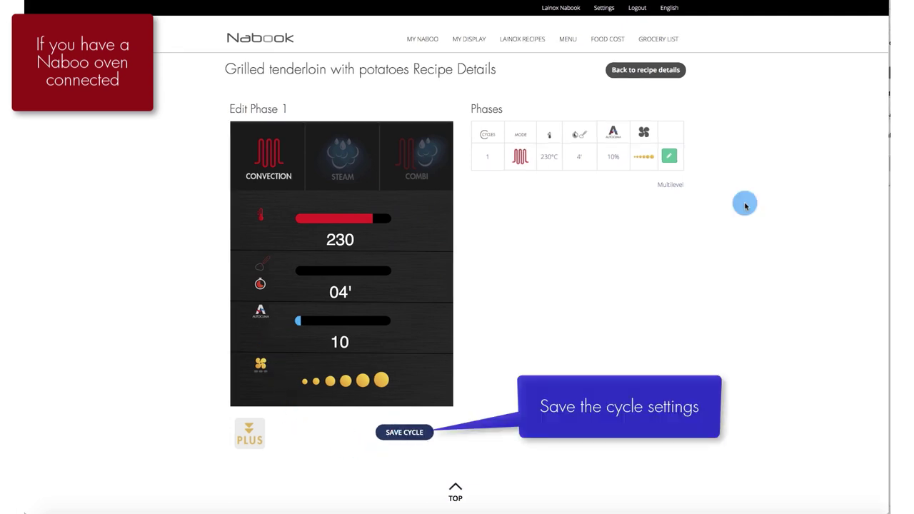
Return to the recipe details, save the new recipe and review its summary page.
click(646, 71)
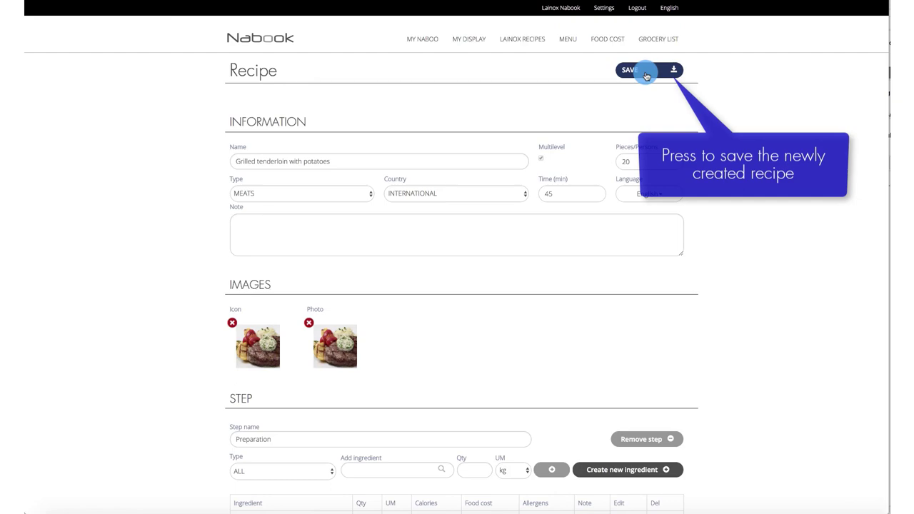
click(646, 74)
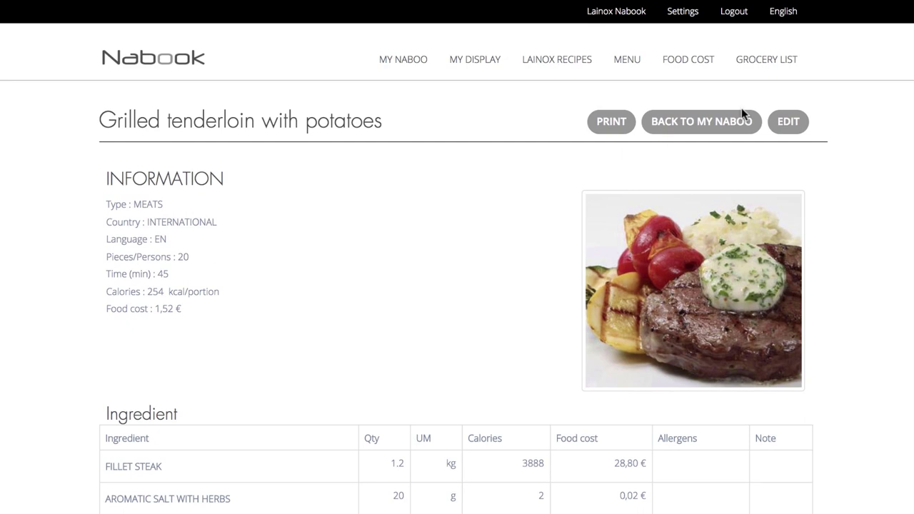
scroll(741, 115, down, 10)
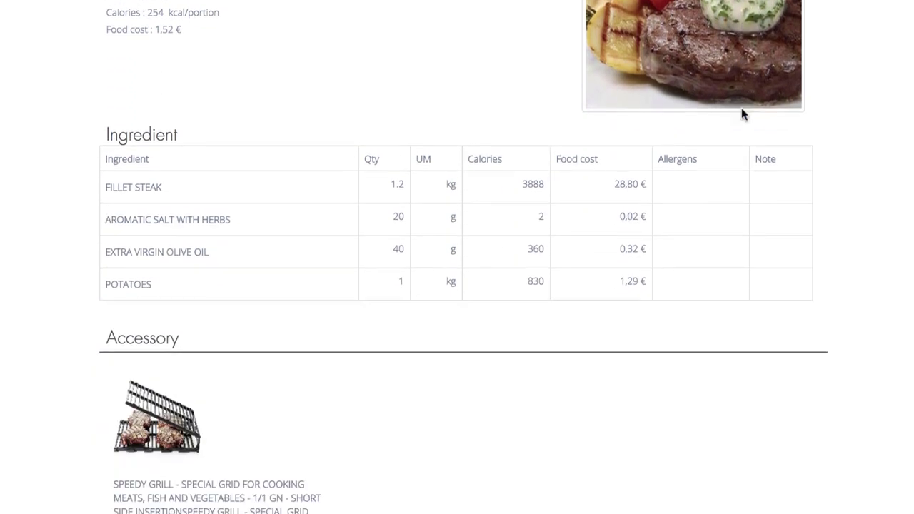
scroll(741, 114, down, 15)
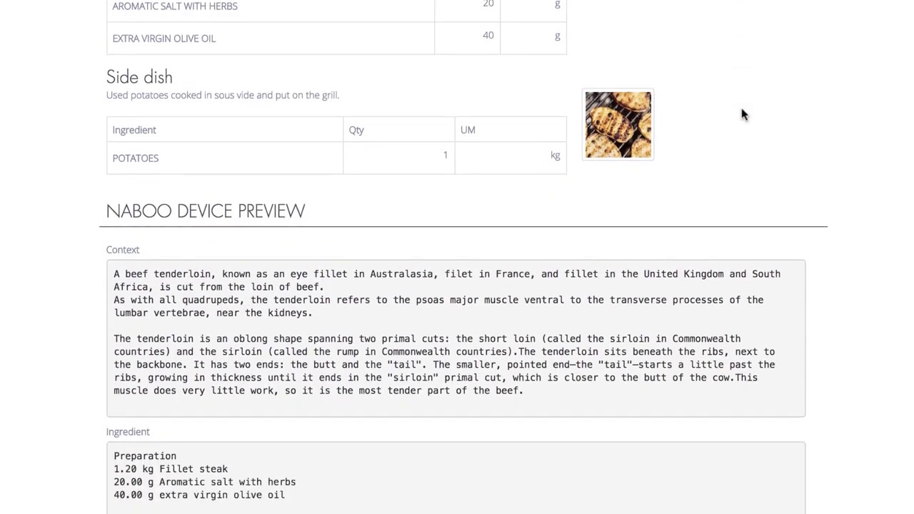
scroll(741, 113, down, 7)
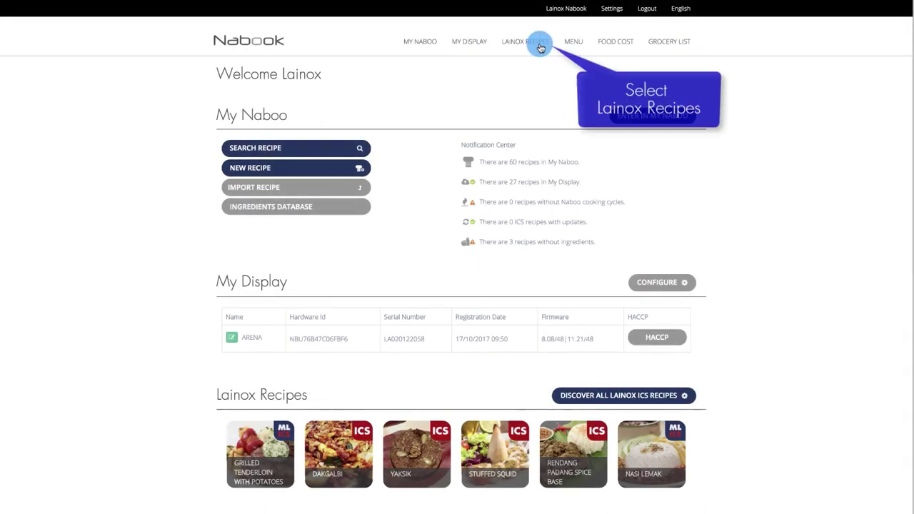
Import the Babà dough recipe from Lainox Recipes into My Naboo and look it up there.
click(540, 47)
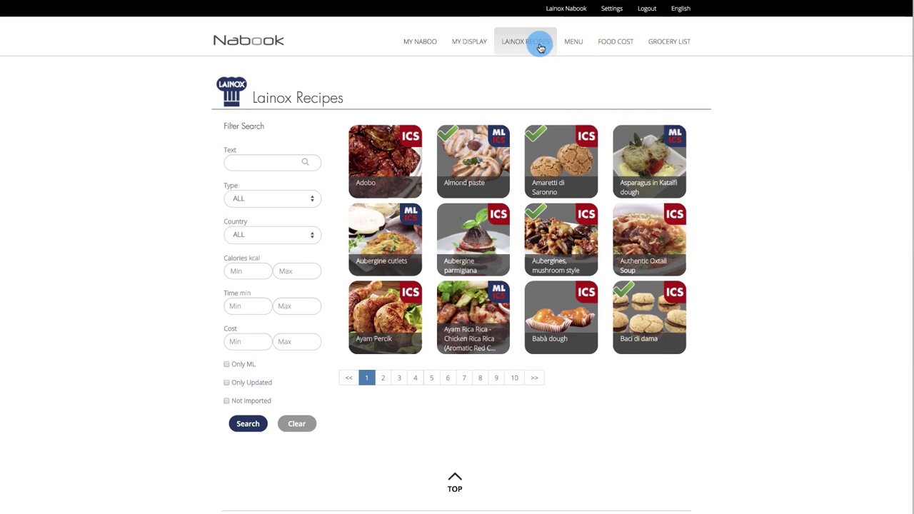
click(572, 327)
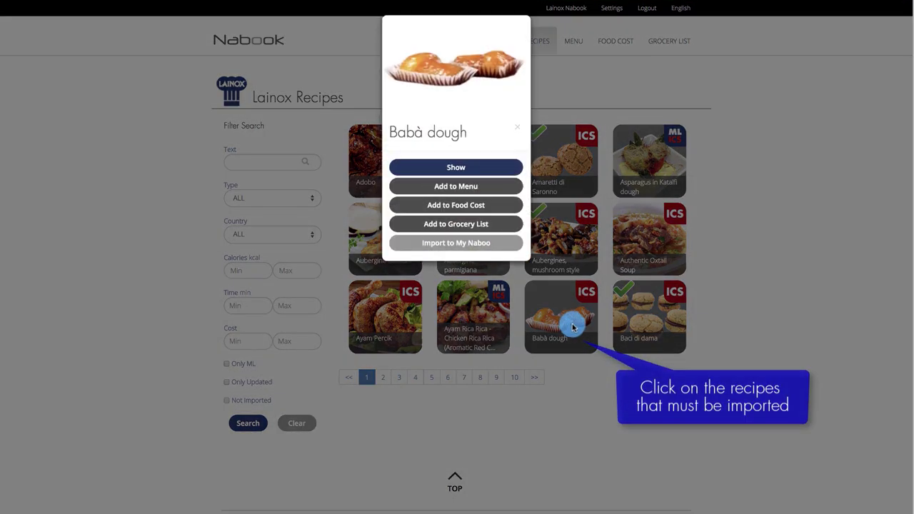
click(501, 252)
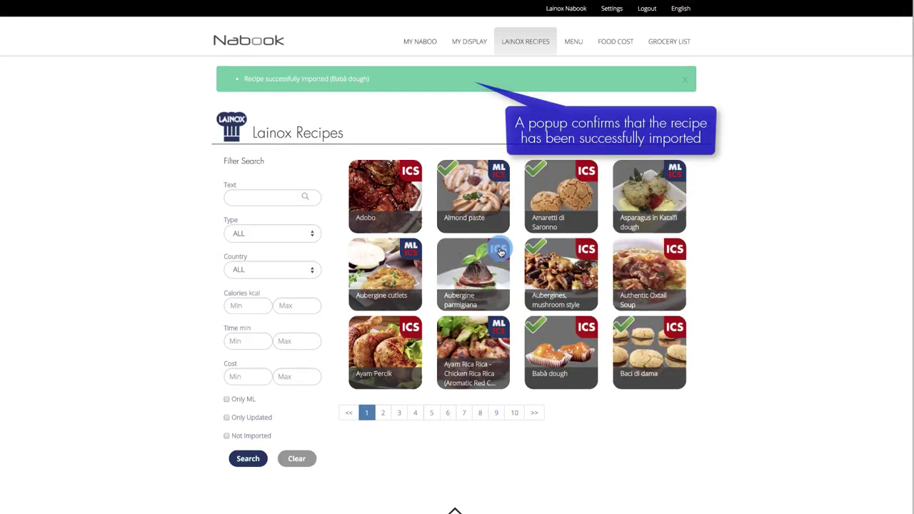
click(423, 43)
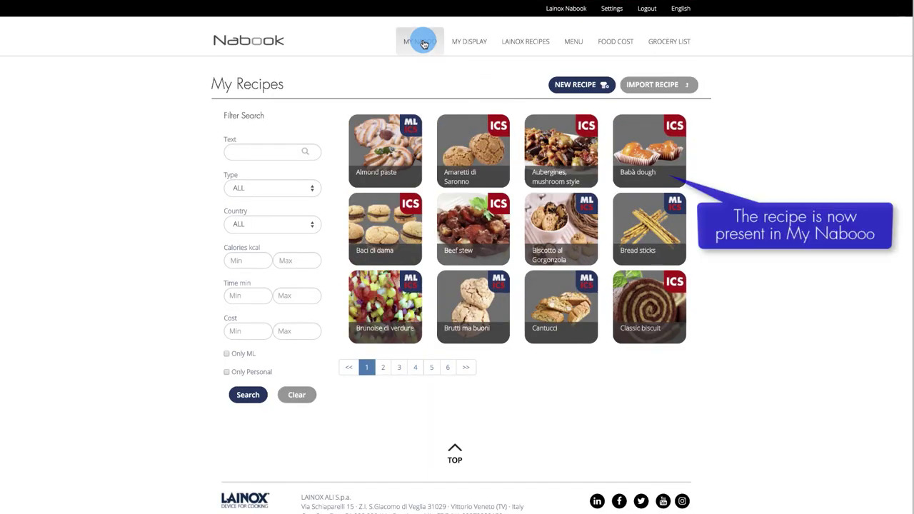
click(669, 167)
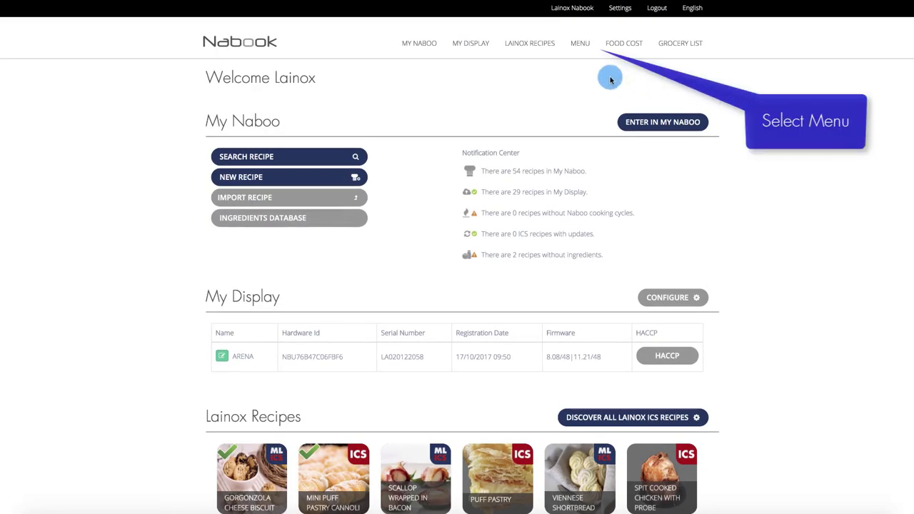
Create a new menu named "Daily menu".
click(581, 44)
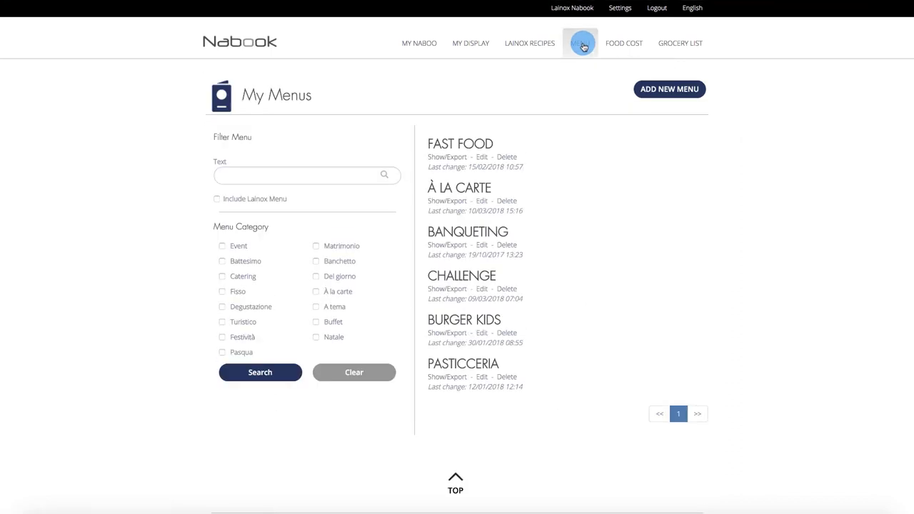
click(680, 90)
click(520, 86)
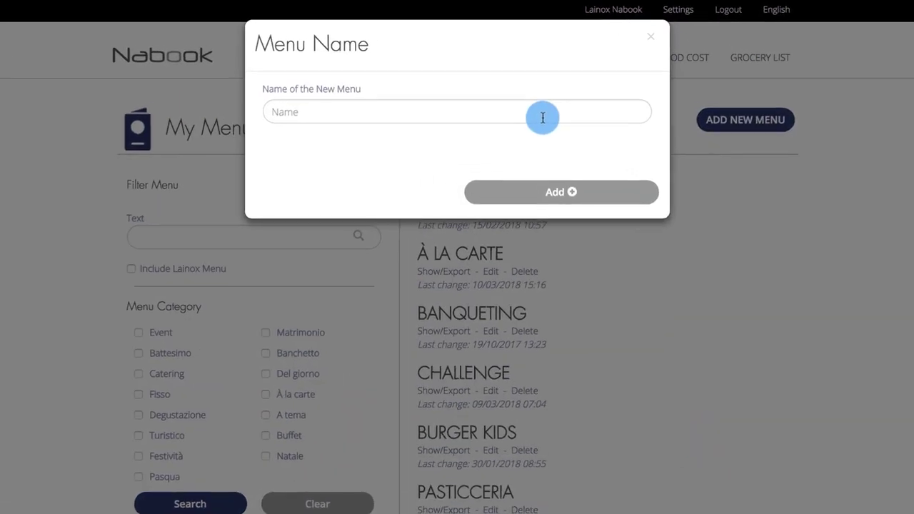
text(Dai)
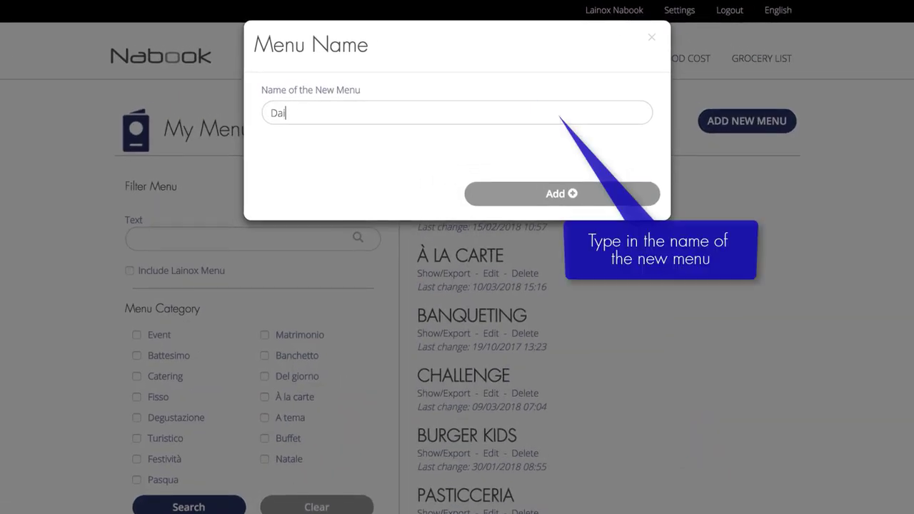
text(ly menu)
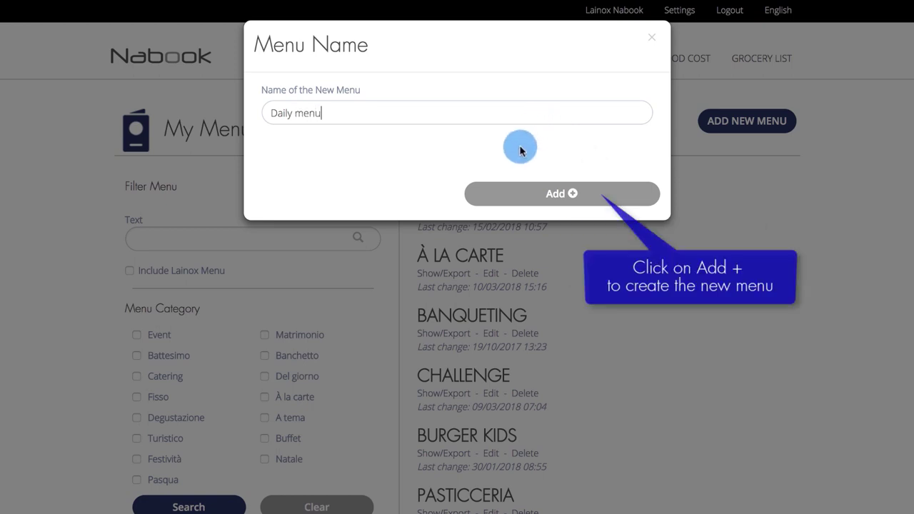
click(559, 195)
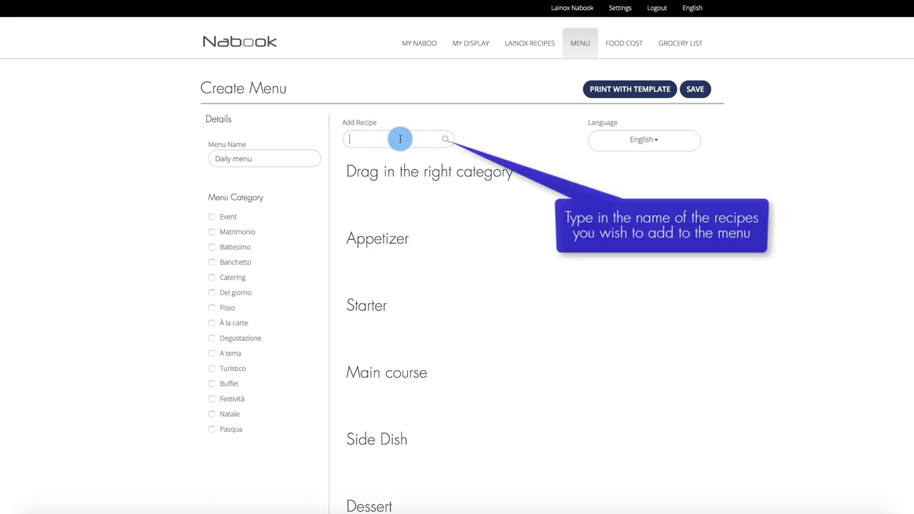
Add the Vegetarian omelette recipe to the Daily menu.
click(400, 139)
text(vegeta)
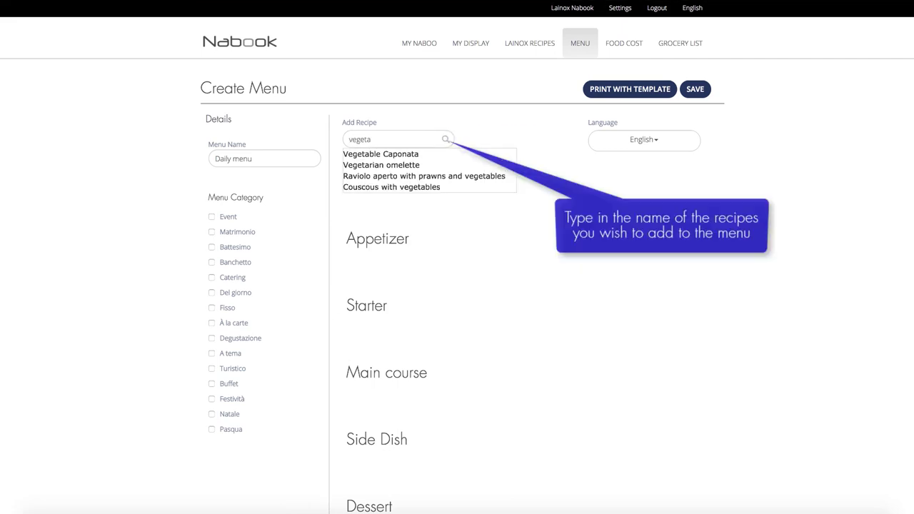
key(Down)
key(Down)
key(Return)
Add the Gorgonzola cheese biscuit recipe to the Daily menu.
text(Gor)
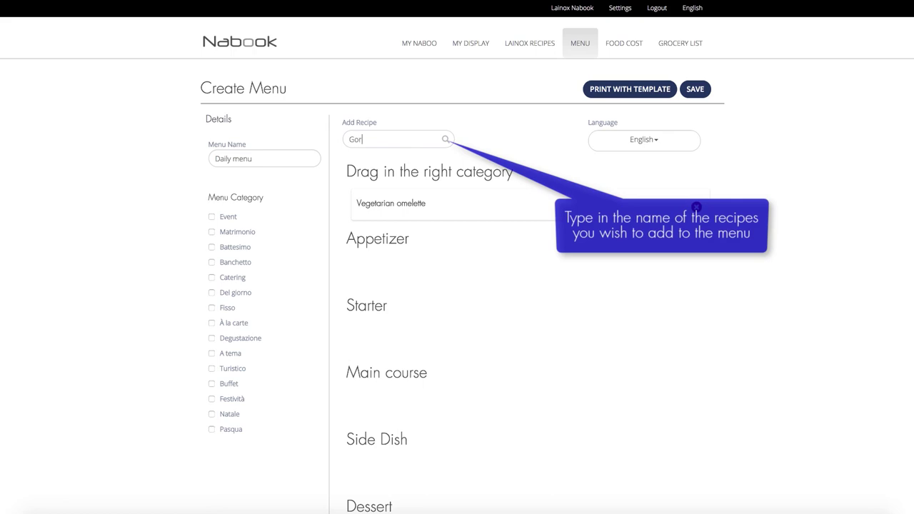
text(g)
text(o)
key(Down)
key(Down)
key(Return)
Add the Fresh tortelloni pasta filled with turnip recipe to the Daily menu.
text(Fre)
key(Down)
key(Down)
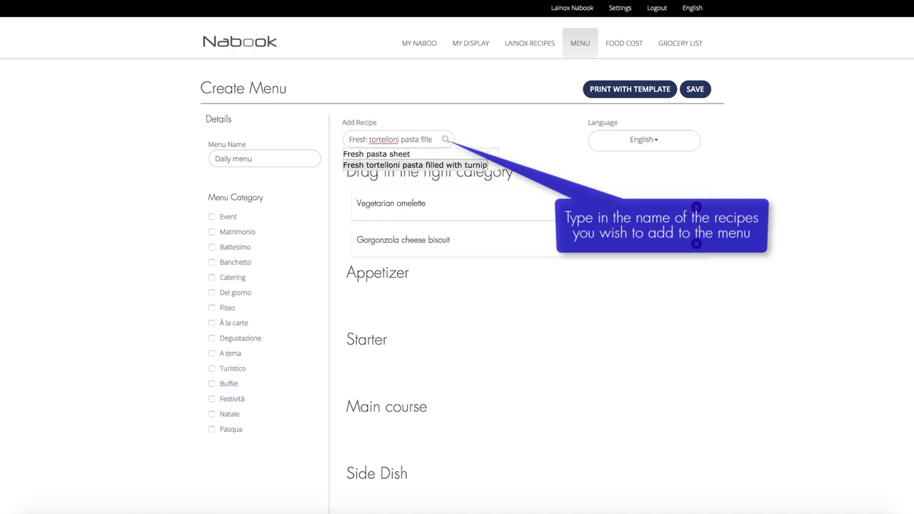
key(Return)
Add the Grilled tenderloin with potatoes recipe to the Daily menu.
text(Gri)
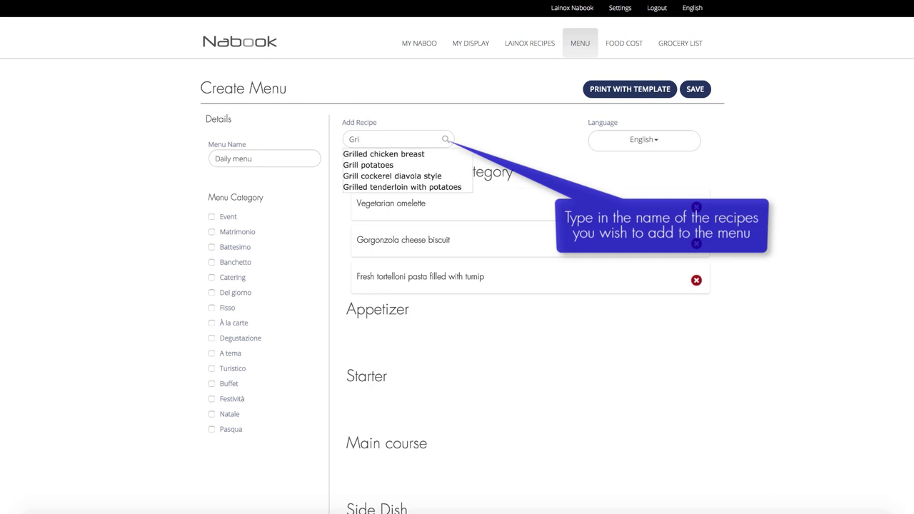
text(lle)
key(Down)
key(Down)
key(Return)
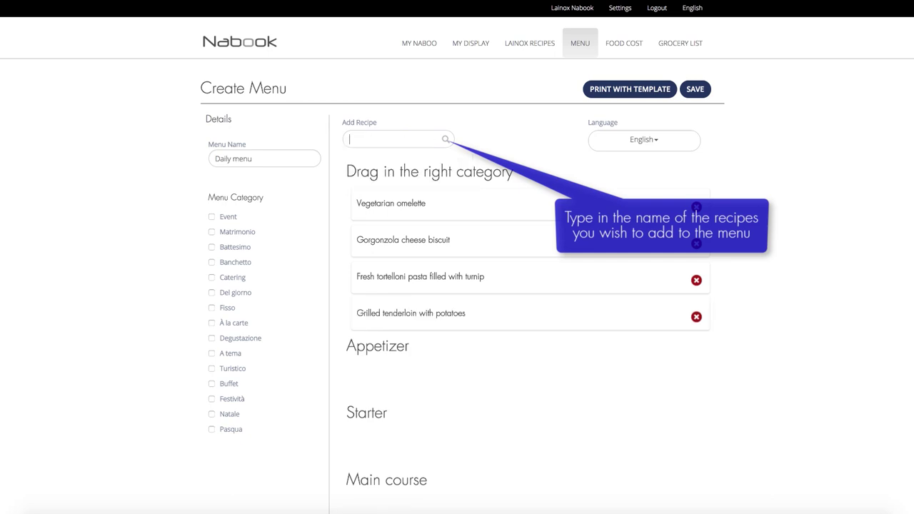
Add the Classic cheesecake recipe to the Daily menu.
text(Classi)
key(Down)
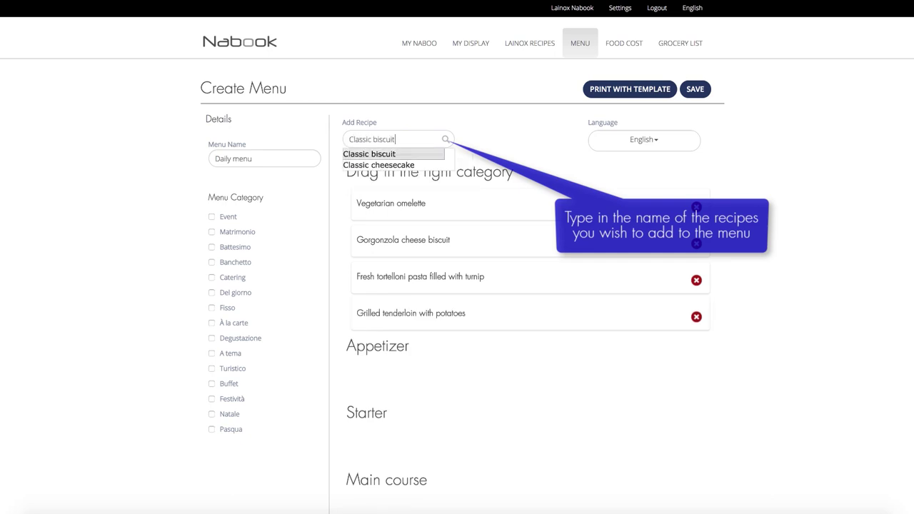
key(Down)
key(Return)
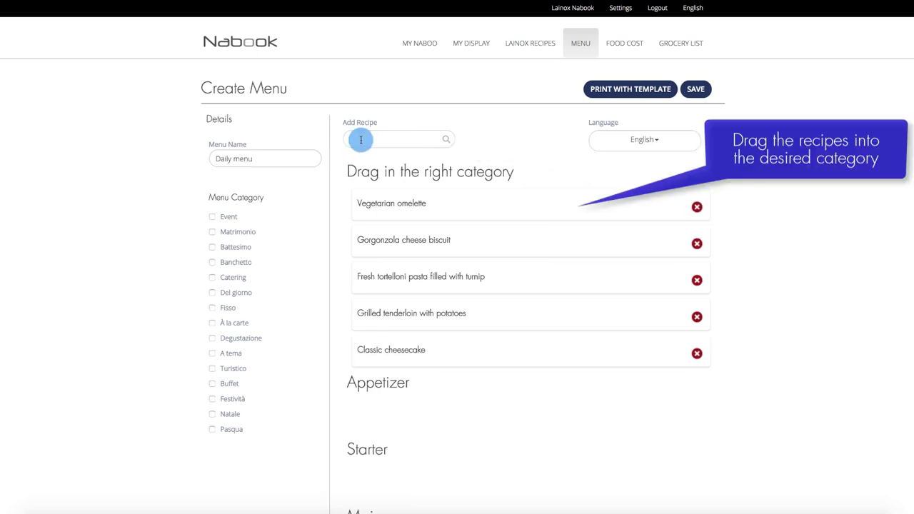
Place the omelette and Gorgonzola biscuit under Appetizer, the tortelloni under Starter and the tenderloin under Main course.
drag(412, 199, 404, 405)
drag(407, 206, 388, 446)
scroll(400, 233, down, 2)
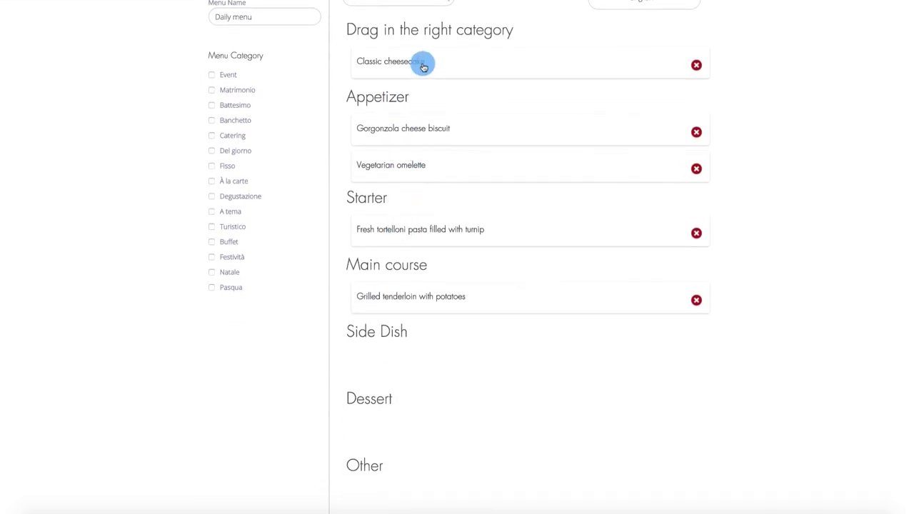
Move the Classic cheesecake into the Dessert category and save the Daily menu.
drag(422, 64, 424, 298)
drag(424, 430, 422, 428)
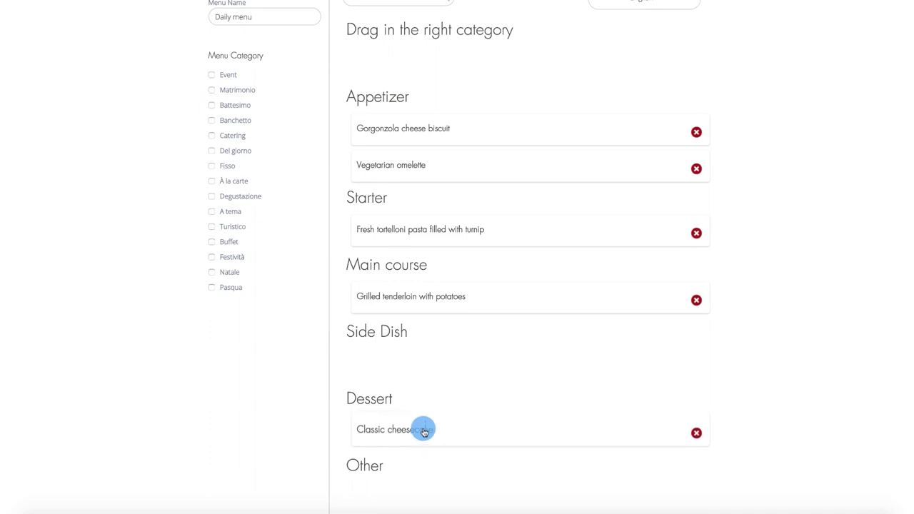
scroll(580, 409, up, 3)
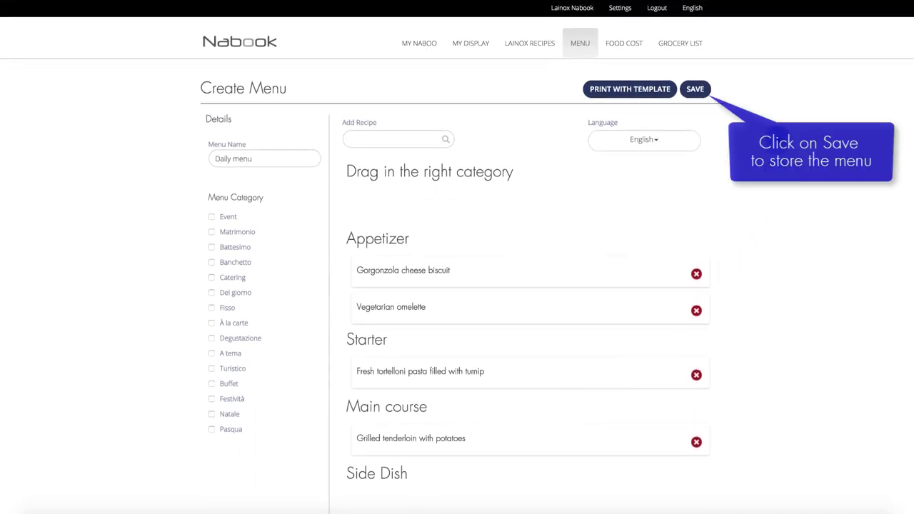
click(695, 89)
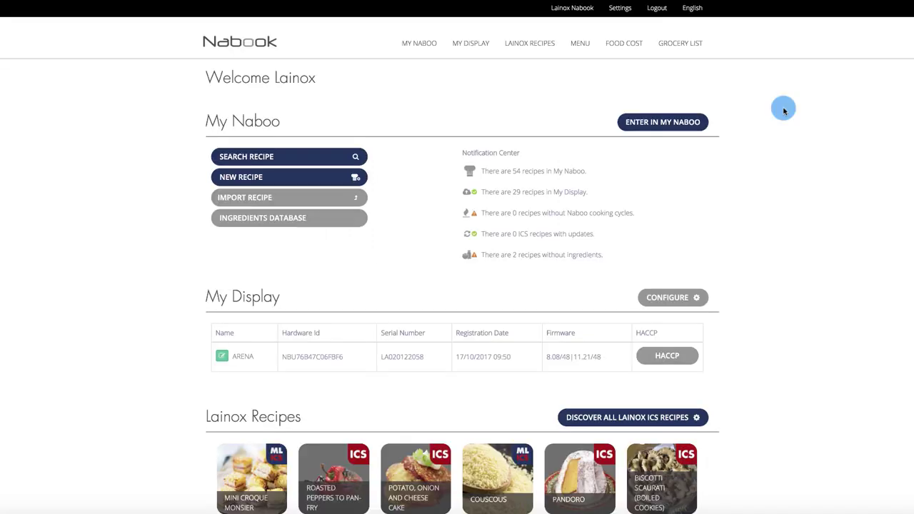
Create a new food cost named "Daily menu food cost".
click(627, 46)
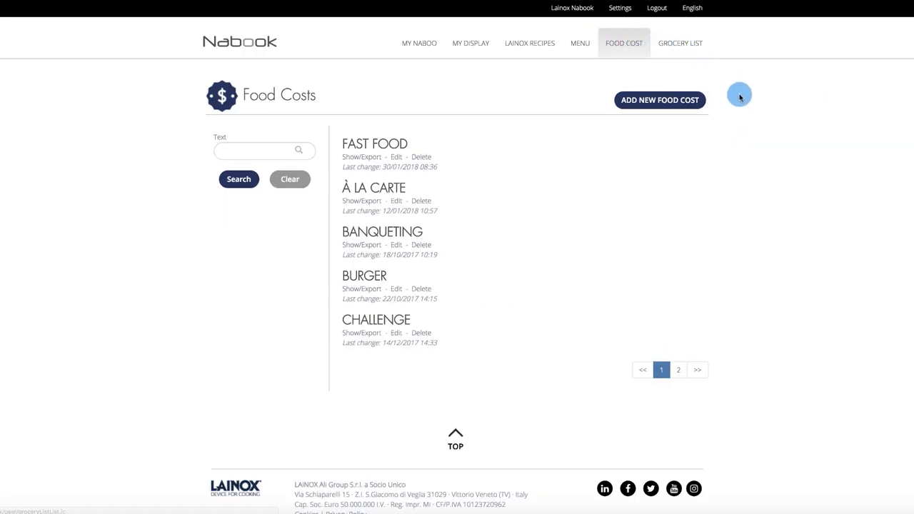
click(679, 103)
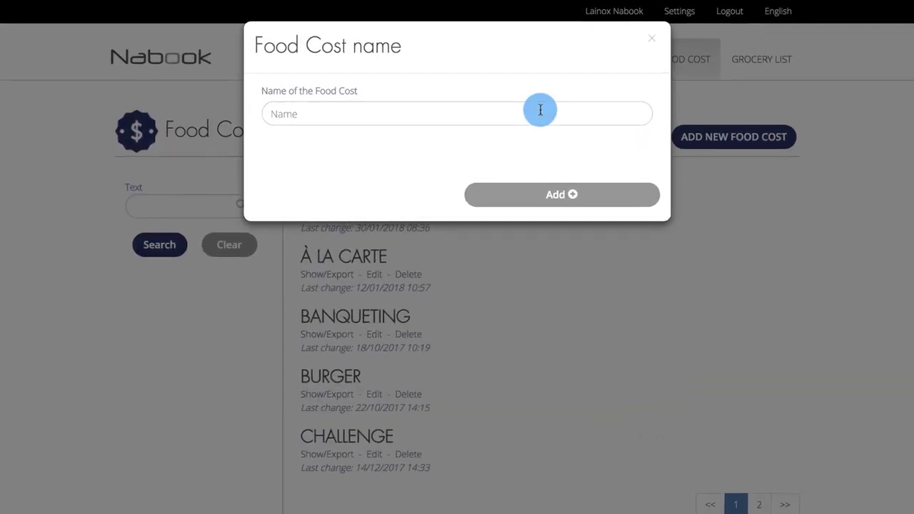
click(540, 109)
text(Daily menu food cost)
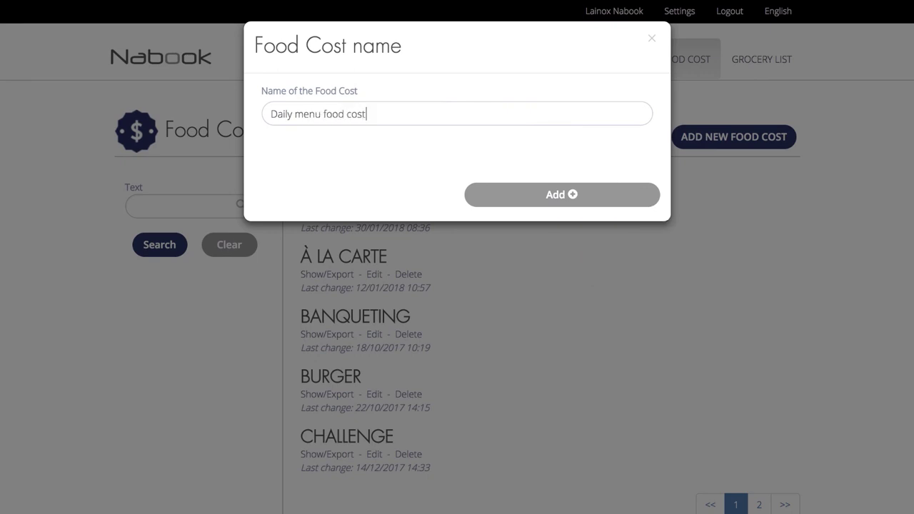
click(589, 200)
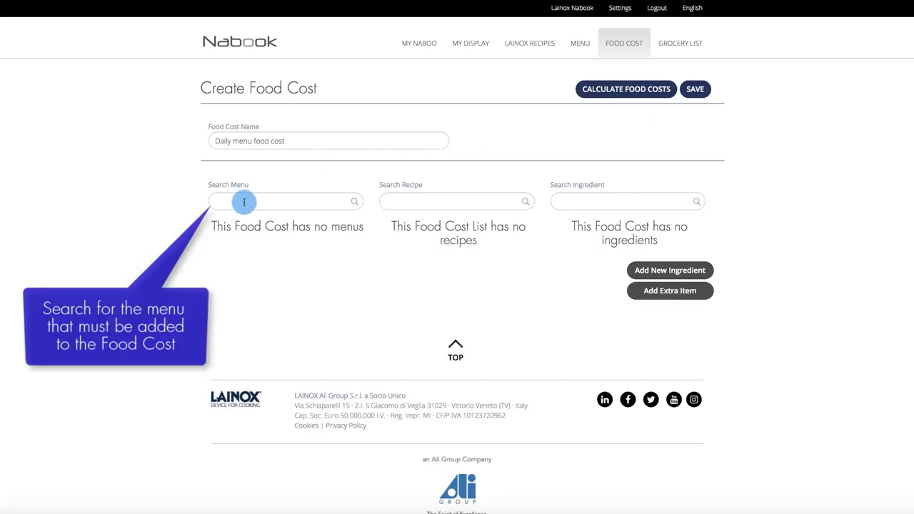
Add the Daily menu to the food cost and calculate the food costs.
text(dail)
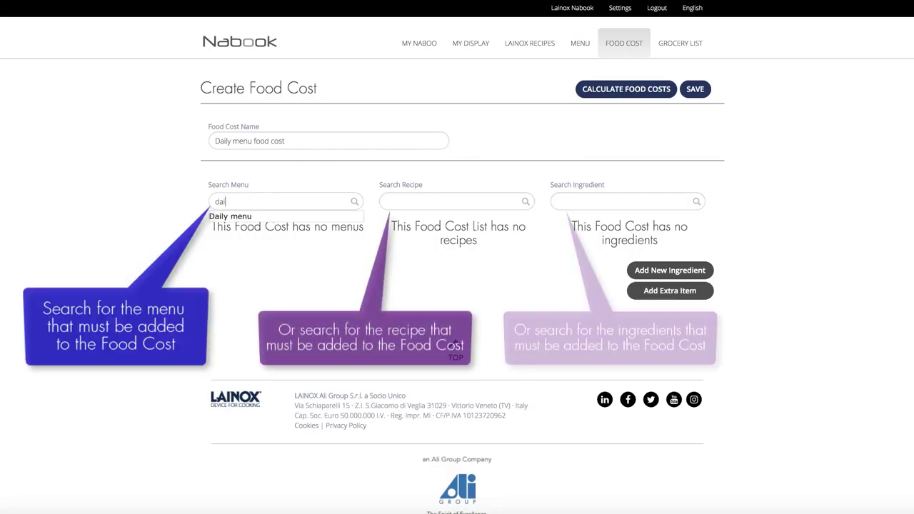
text(y)
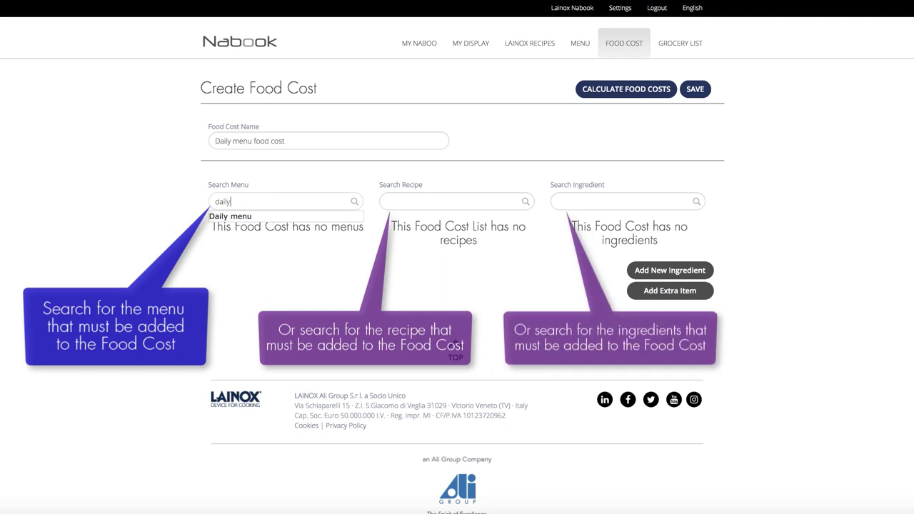
click(239, 215)
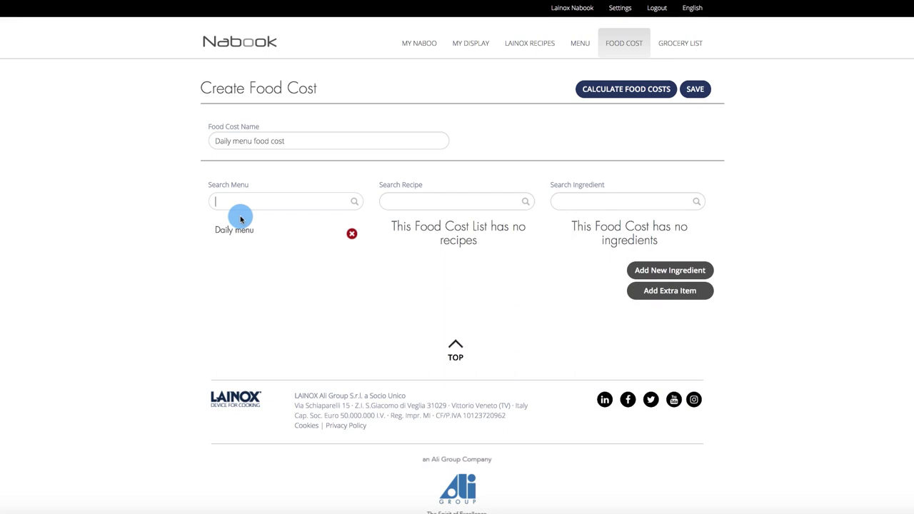
click(635, 95)
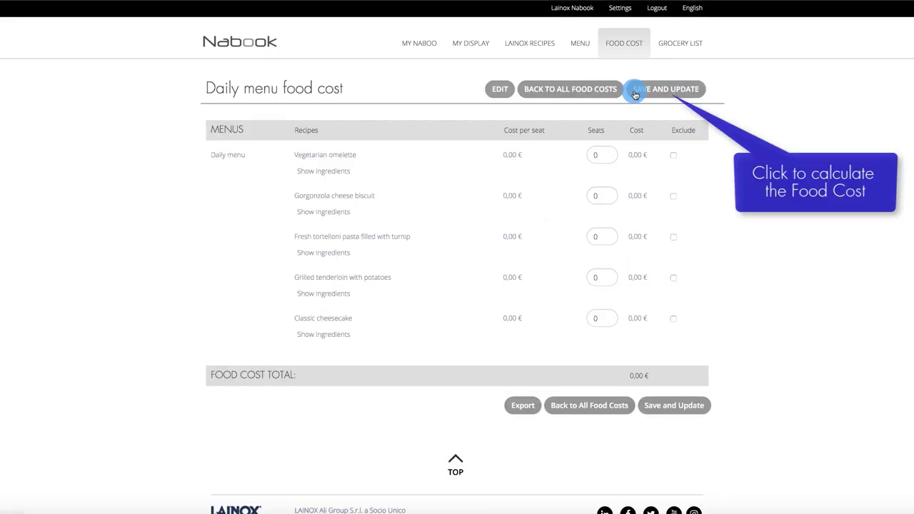
Set the seats to 50 for all five recipes in the food cost, and save and update it.
click(603, 153)
text(50)
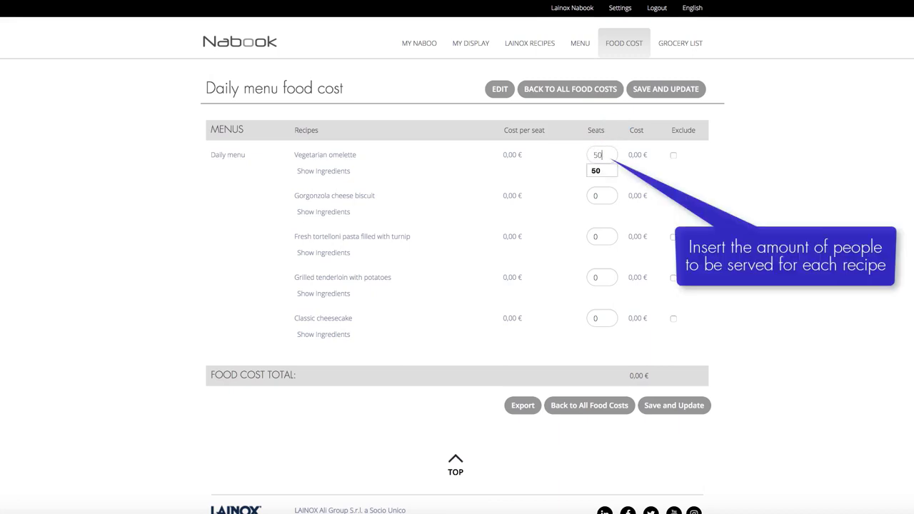
key(Tab)
text(50)
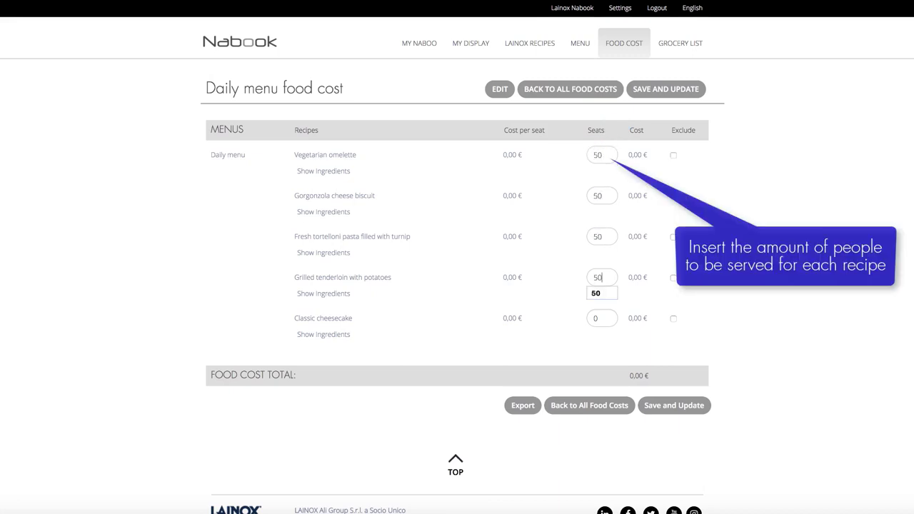
key(Tab)
key(Tab)
text(50)
key(Tab)
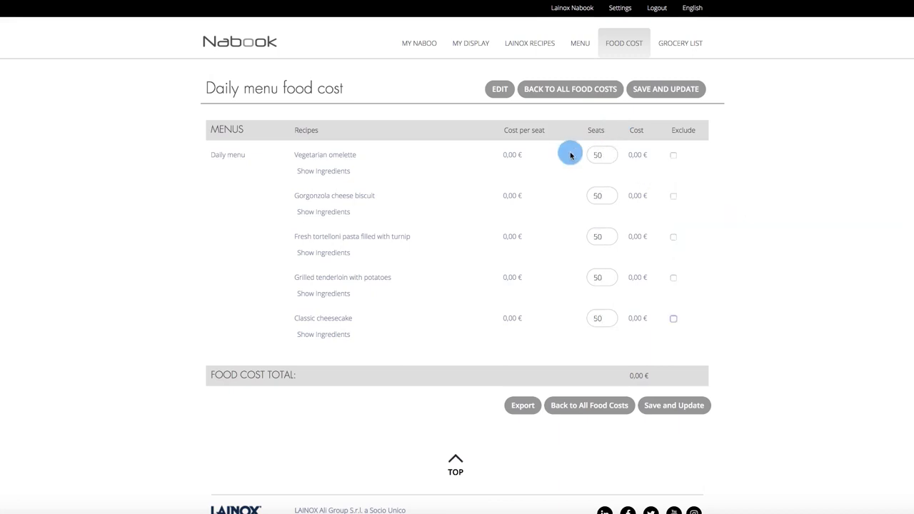
click(674, 94)
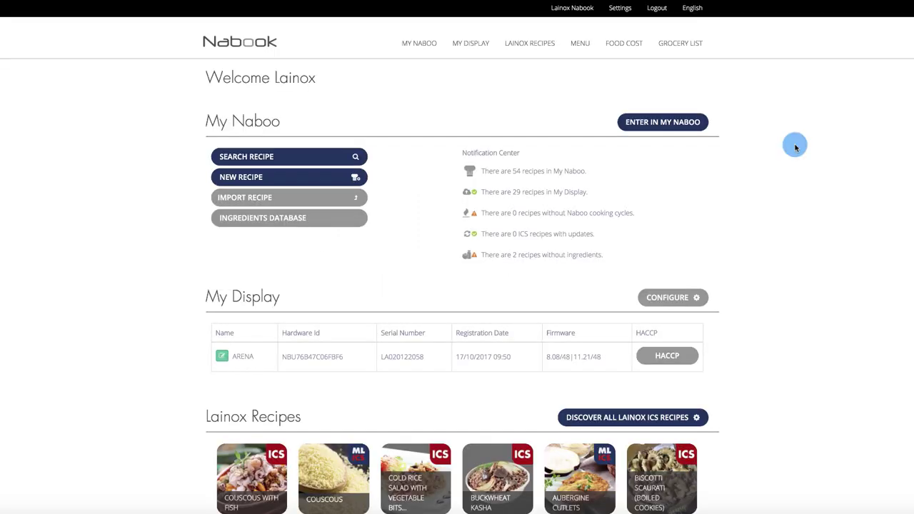
Create a new grocery list named "Daily menu Grocery list".
click(680, 47)
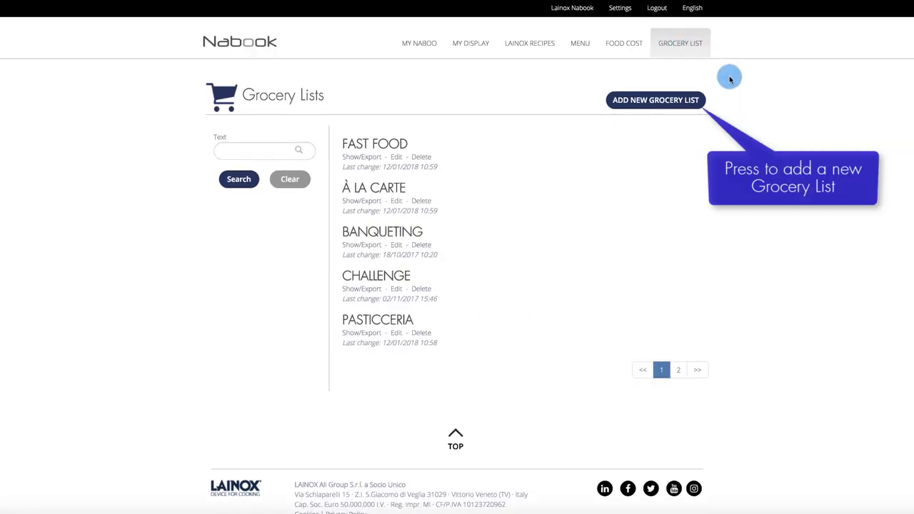
click(671, 107)
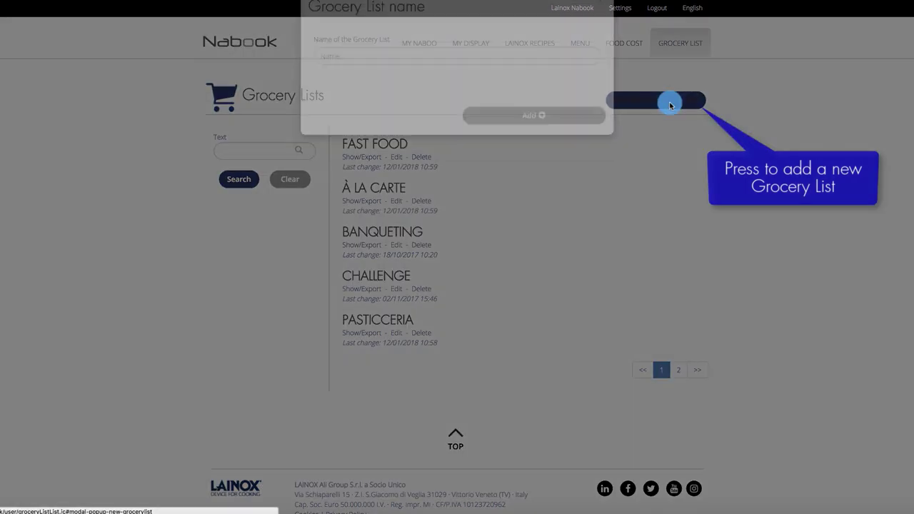
text(Daily menu Grocery)
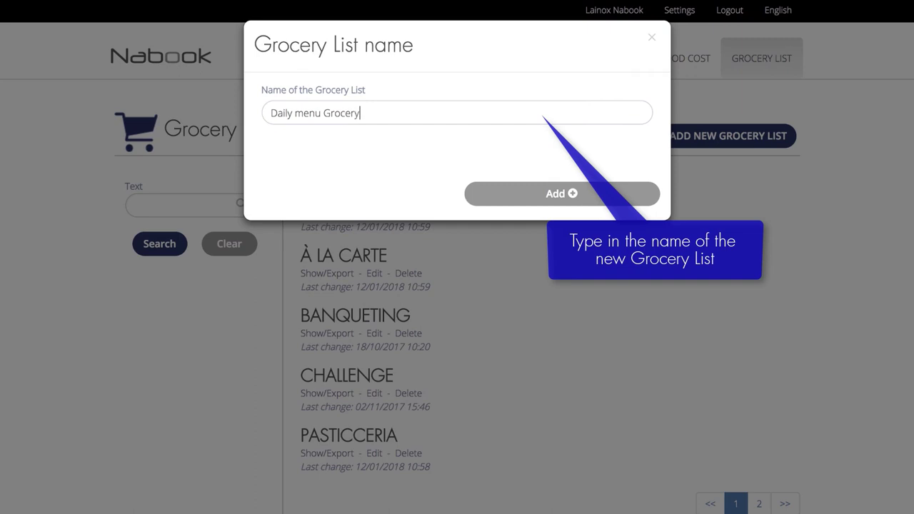
text( list)
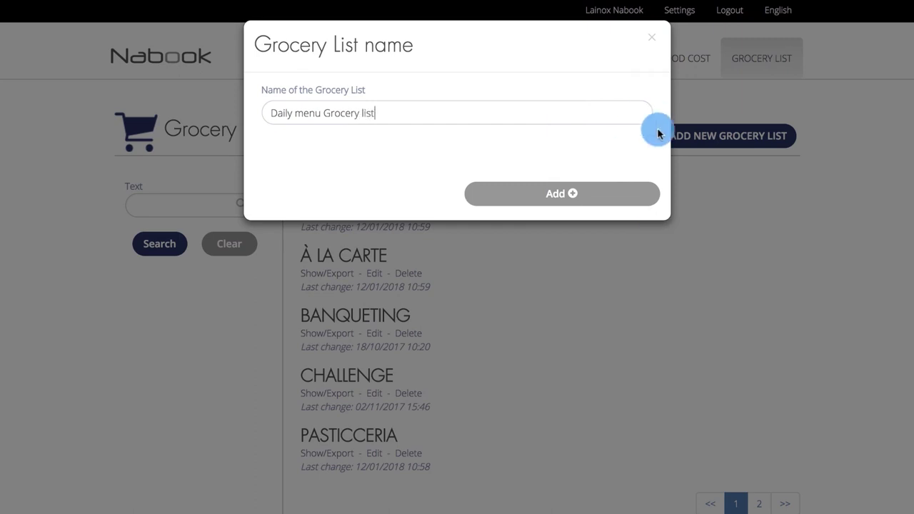
click(620, 200)
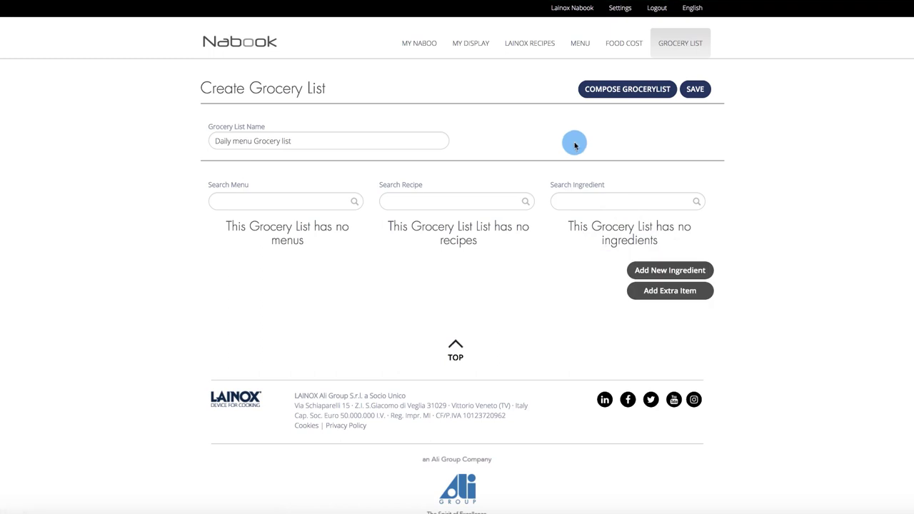
Add the Daily menu to the grocery list and compose the list.
click(259, 200)
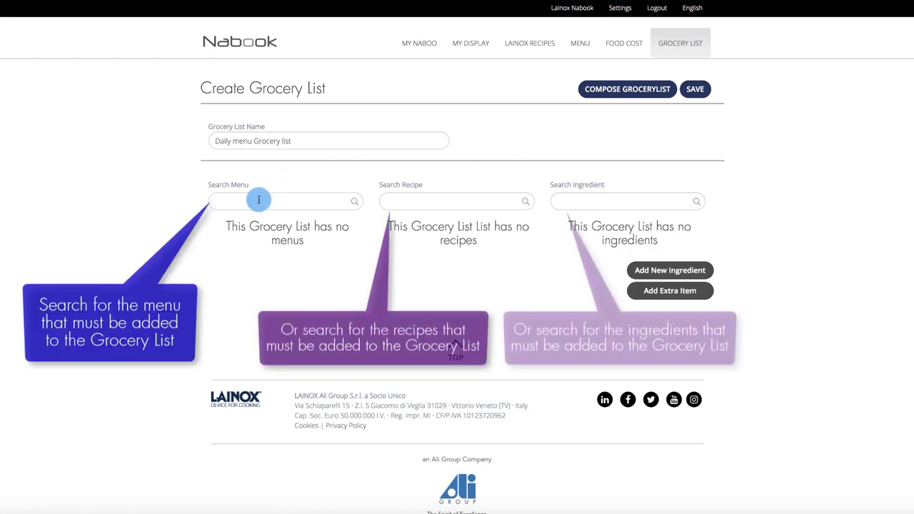
text(Daily)
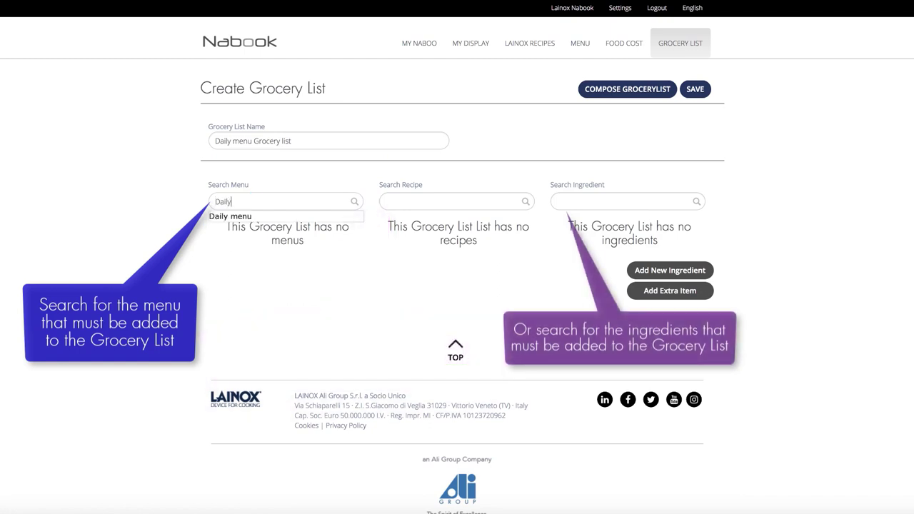
key(Down)
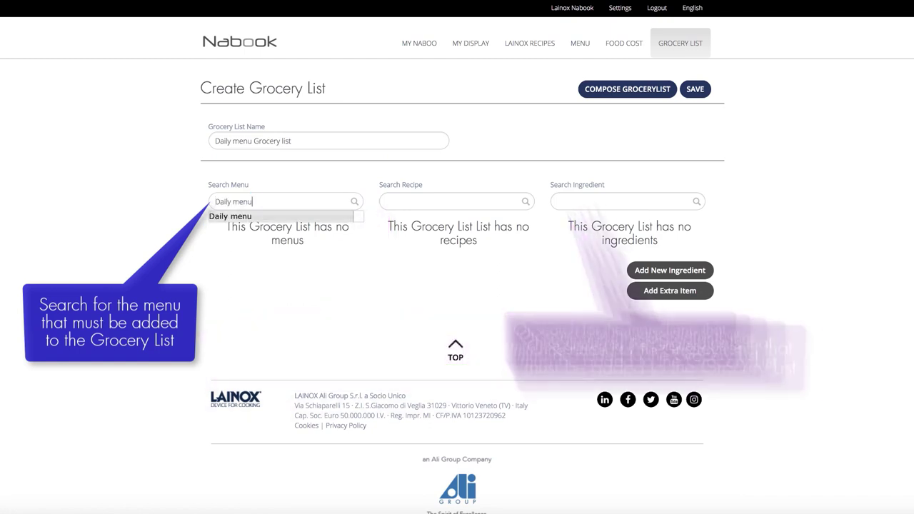
key(Return)
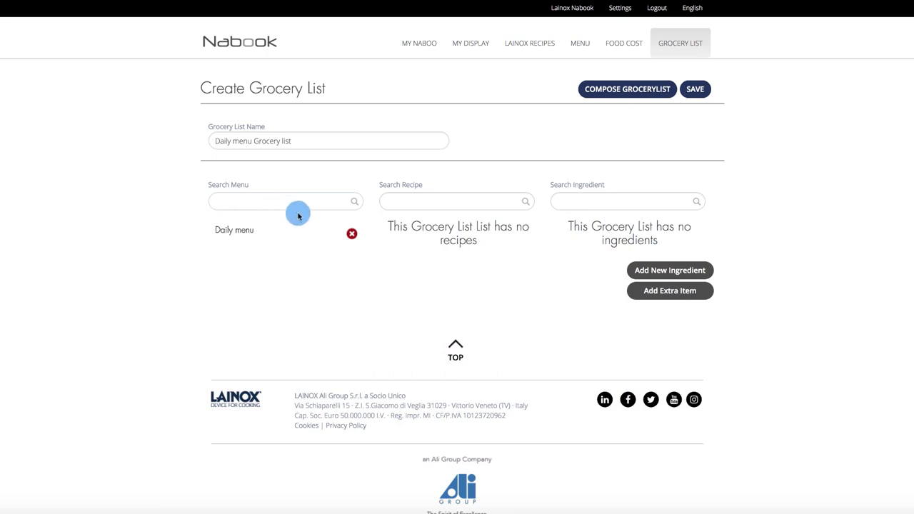
click(636, 95)
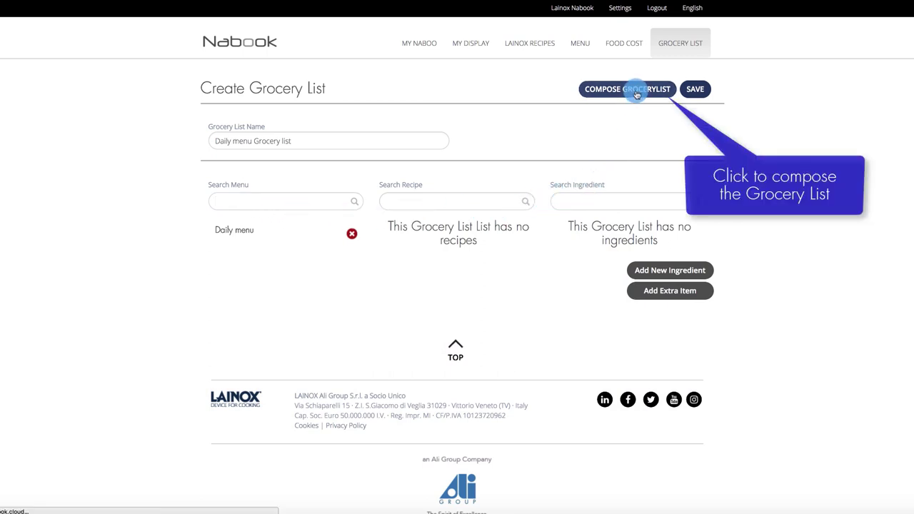
Set the seats to 50 for all five recipes in the grocery list, and save and update it.
click(590, 154)
text(50)
key(Tab)
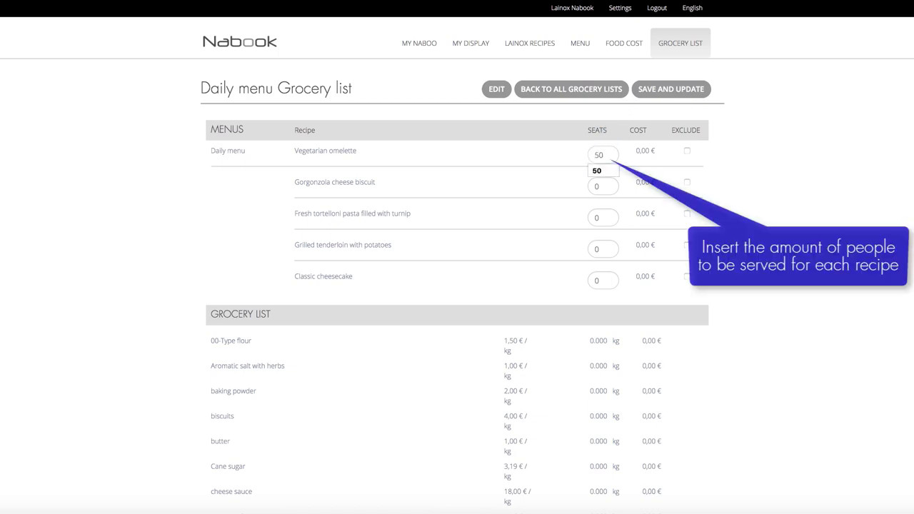
text(50)
key(Tab)
text(50)
key(Tab)
text(50)
key(Tab)
text(50)
click(596, 271)
click(677, 91)
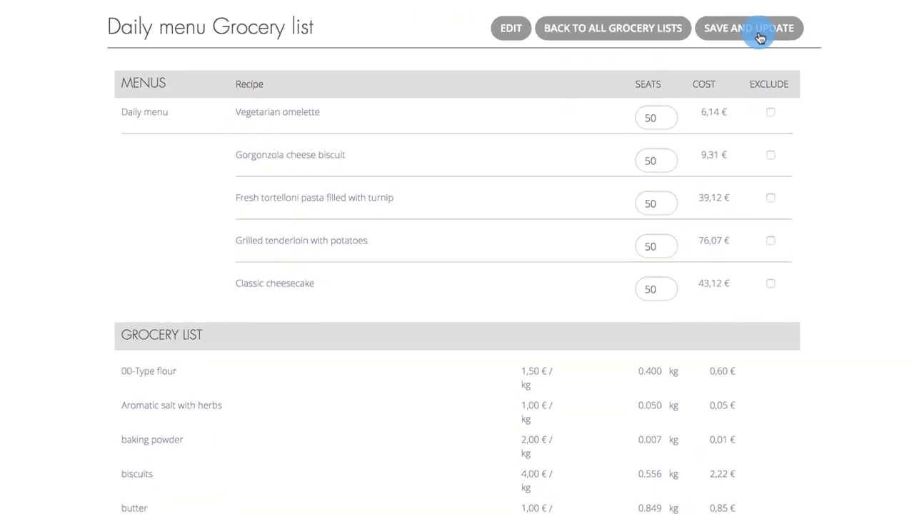
Review the ingredient quantities and costs in the Daily menu Grocery list.
scroll(760, 37, down, 10)
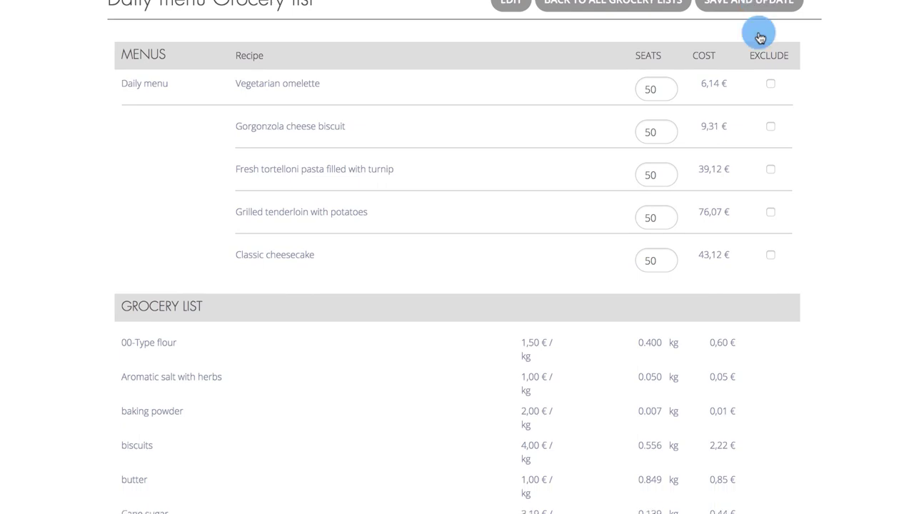
scroll(760, 38, down, 15)
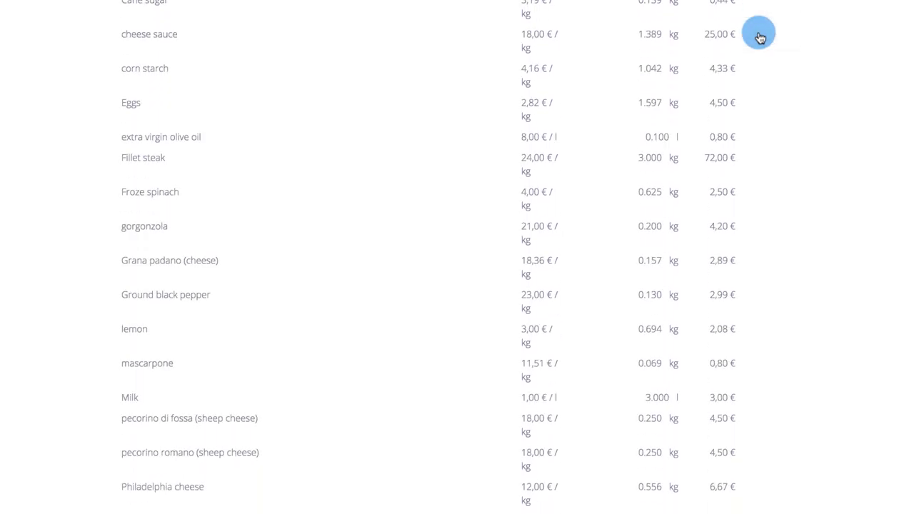
scroll(760, 37, down, 1)
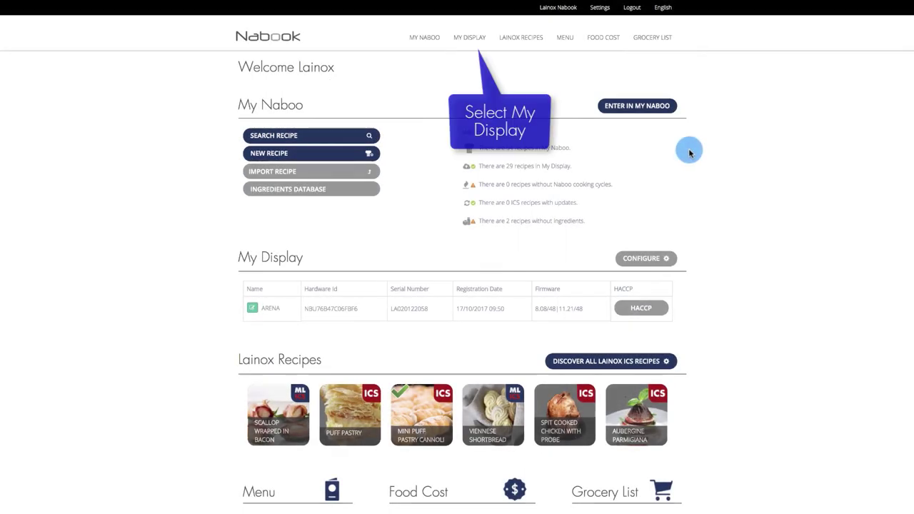
In My Display, move Fresh pasta sheet directly before Vegetarian omelette and Mini puff pastry cannoli directly before Classic biscuit.
click(473, 41)
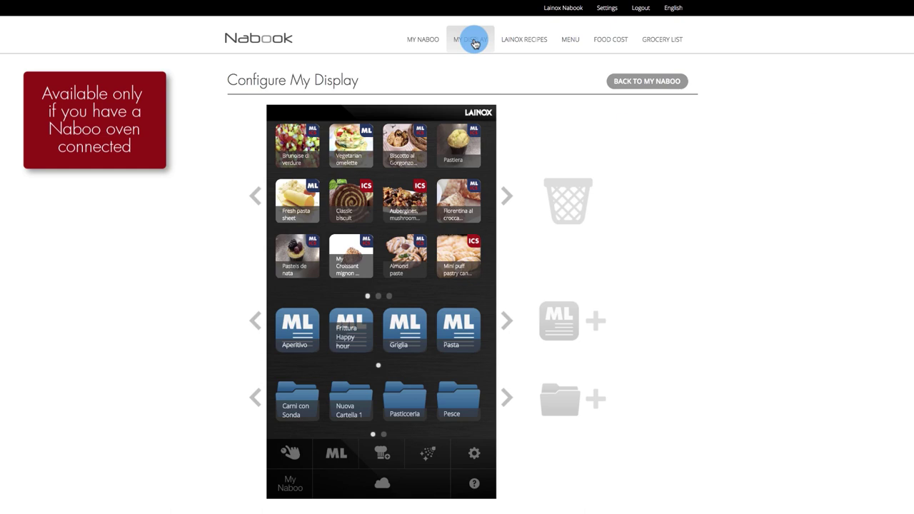
click(299, 203)
drag(298, 202, 357, 148)
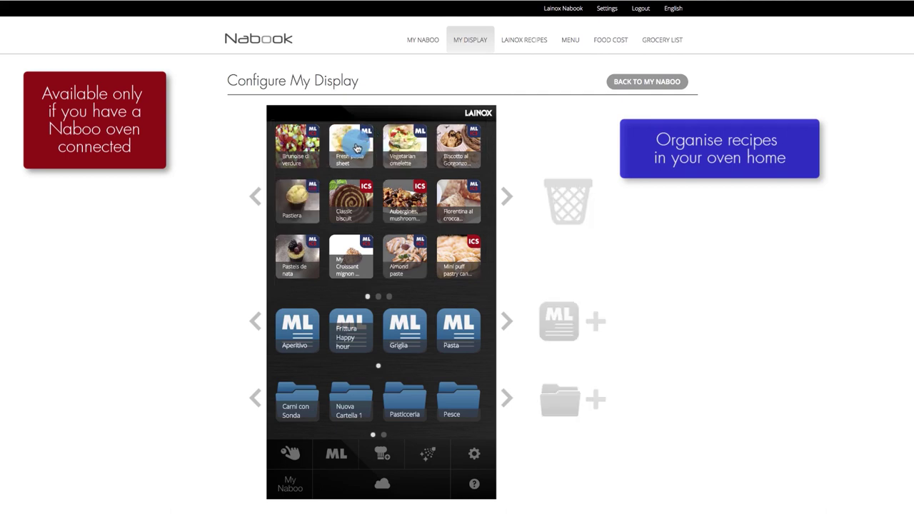
click(464, 256)
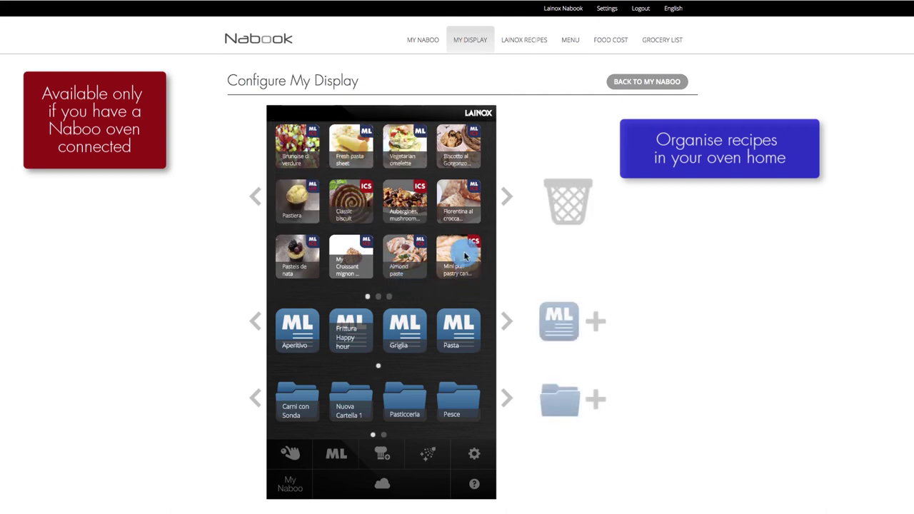
drag(464, 256, 356, 201)
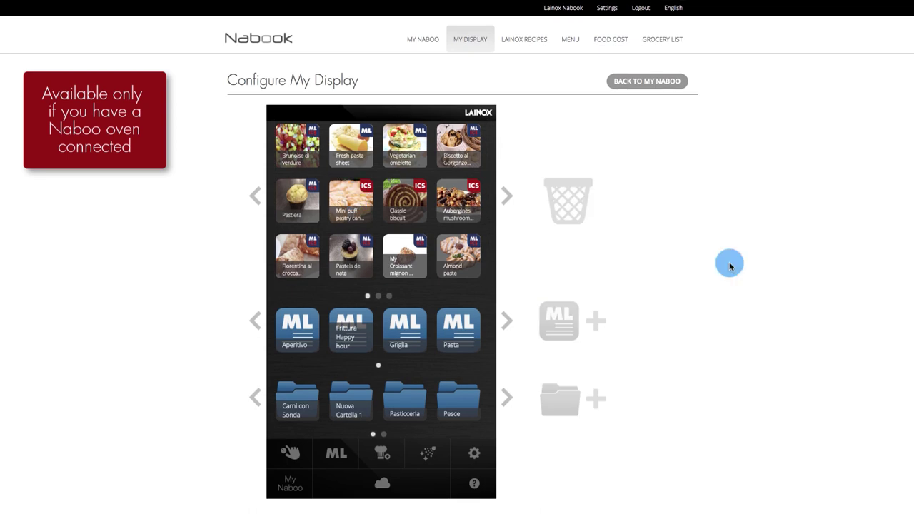